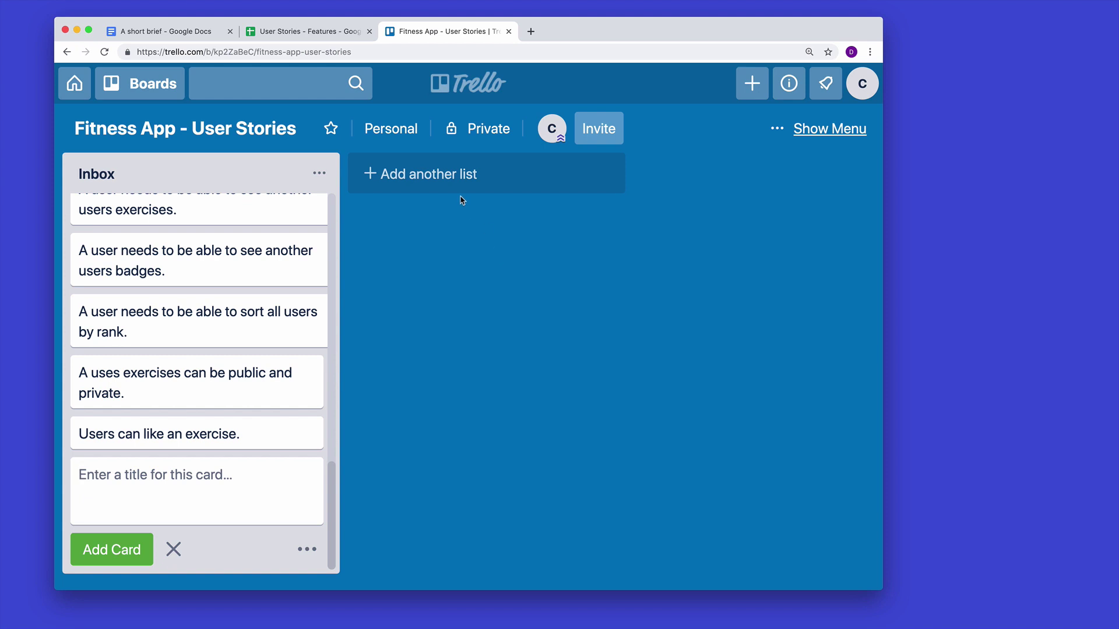
- Open a new blank browser tab beside the Fitness App Trello board
left_click(530, 30)
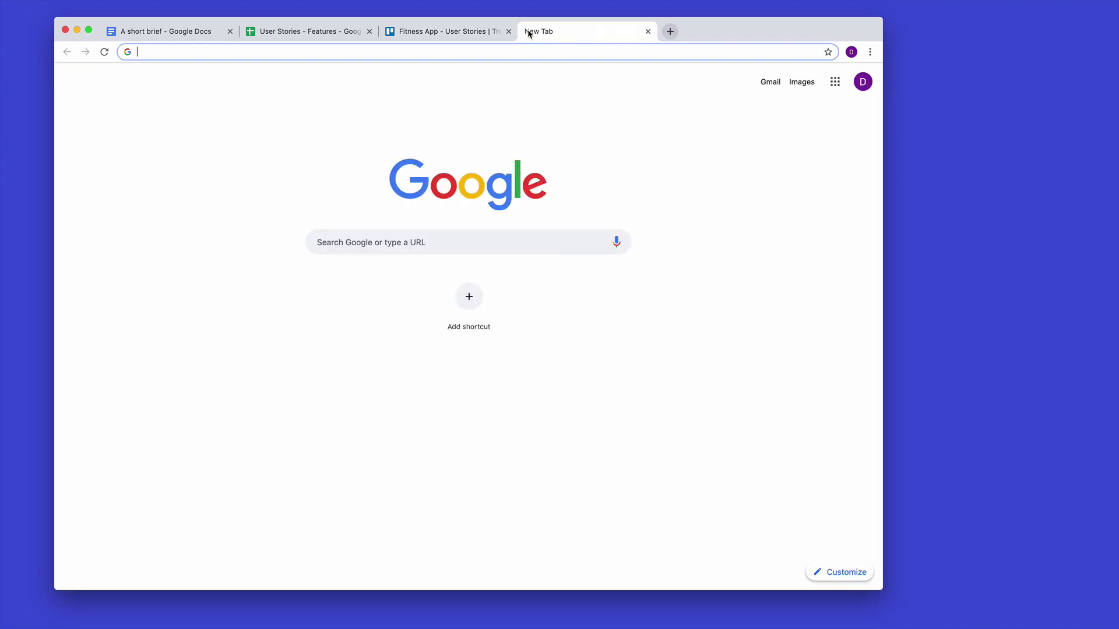
- Search Google for 'jira', visit the Atlassian Jira page, then return to the results
type("jira")
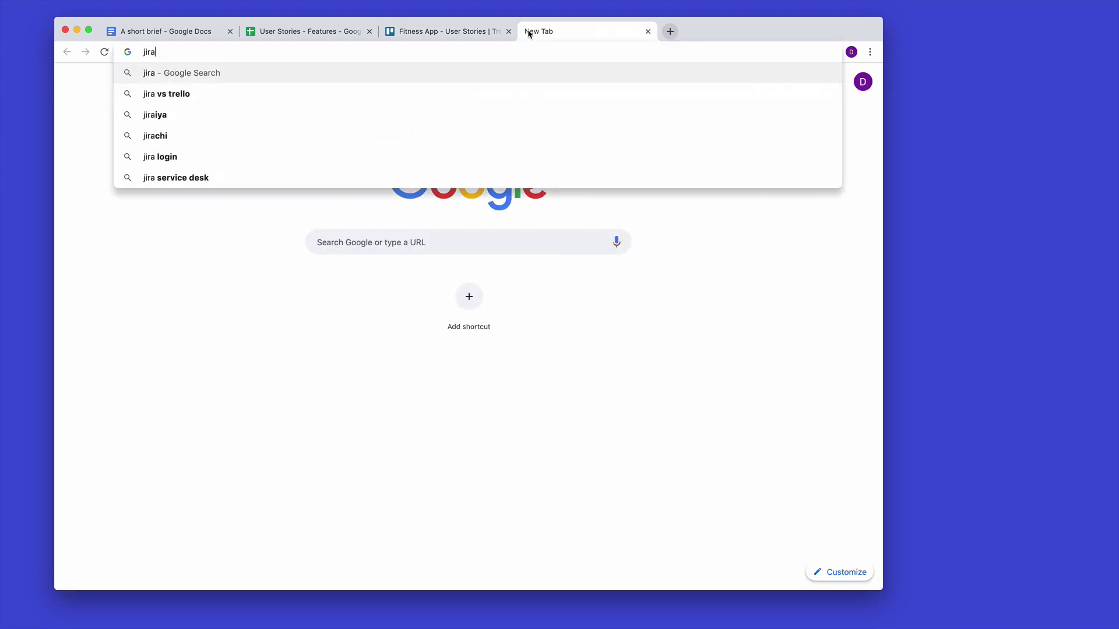
key("Return")
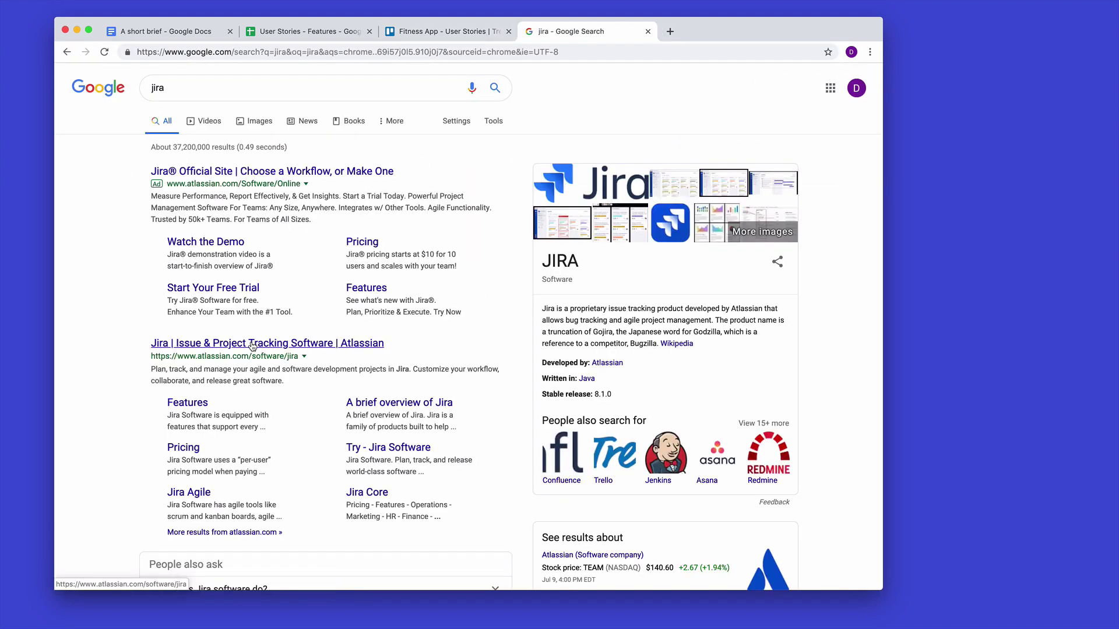
left_click(254, 344)
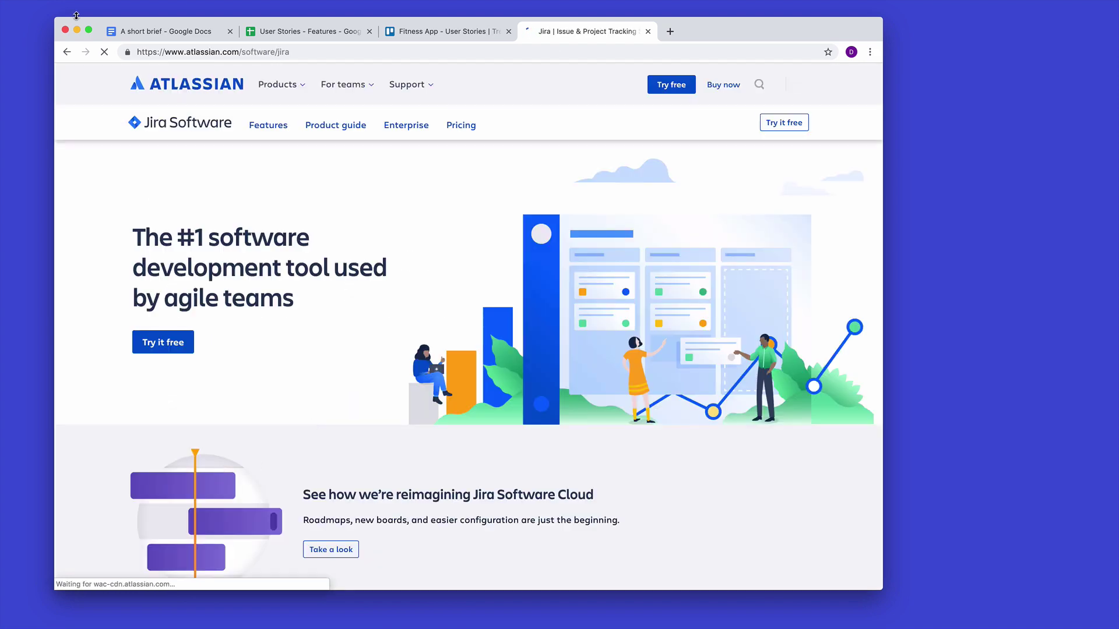
left_click(67, 52)
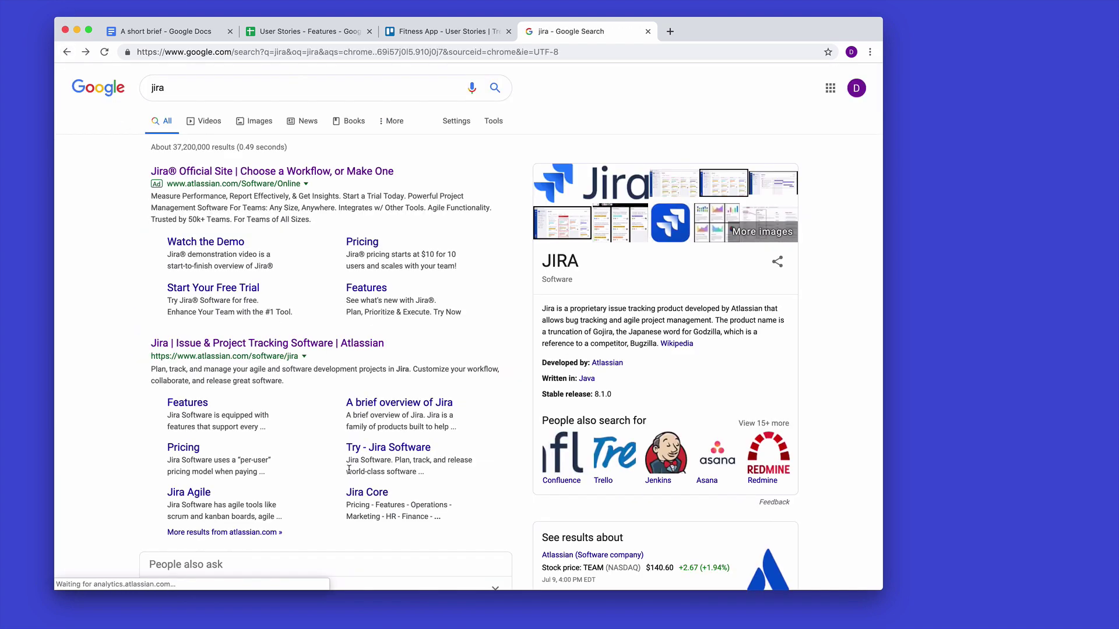
- Open Jira's 'Agile tools for software teams' page and bring its Scrum and Kanban frameworks into view
left_click(357, 401)
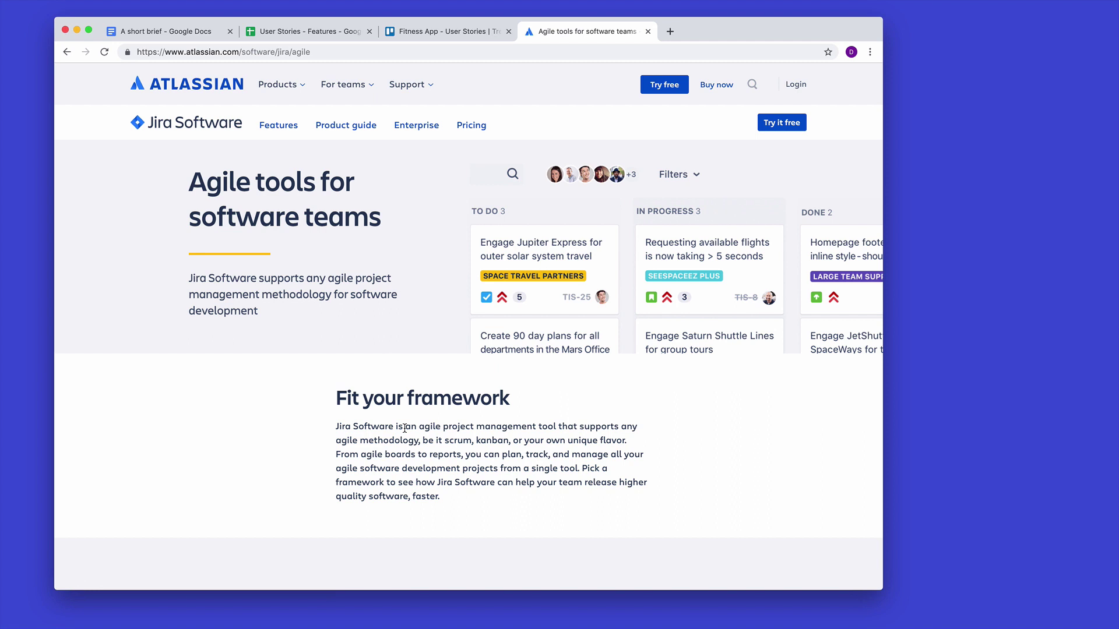
left_click(440, 31)
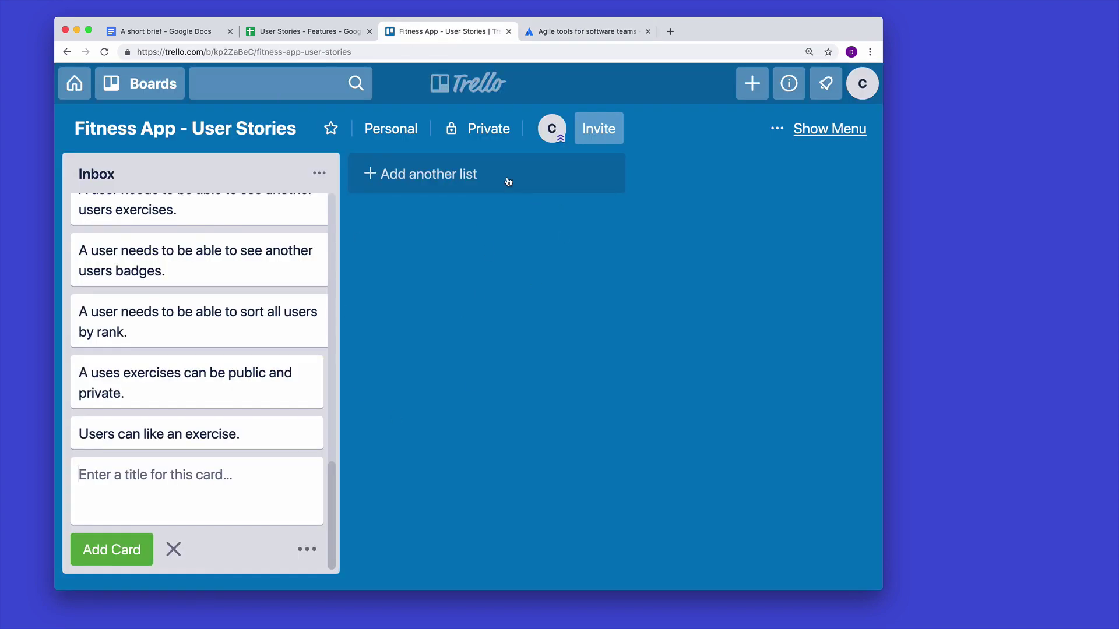
left_click(558, 35)
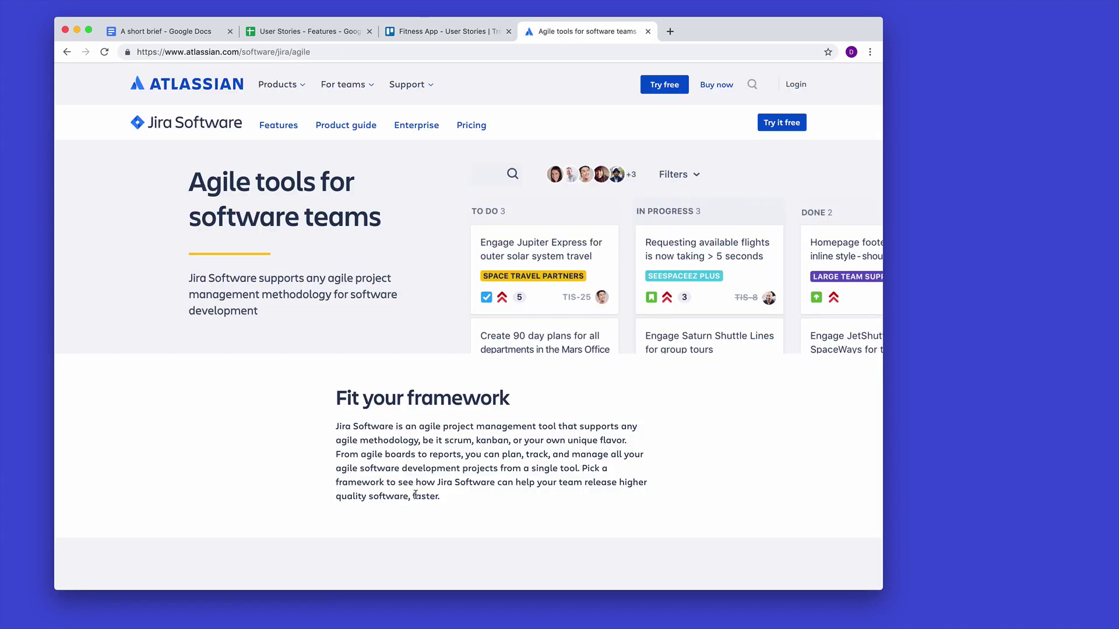
scroll(415, 495, "down", 6)
scroll(358, 490, "up", 1)
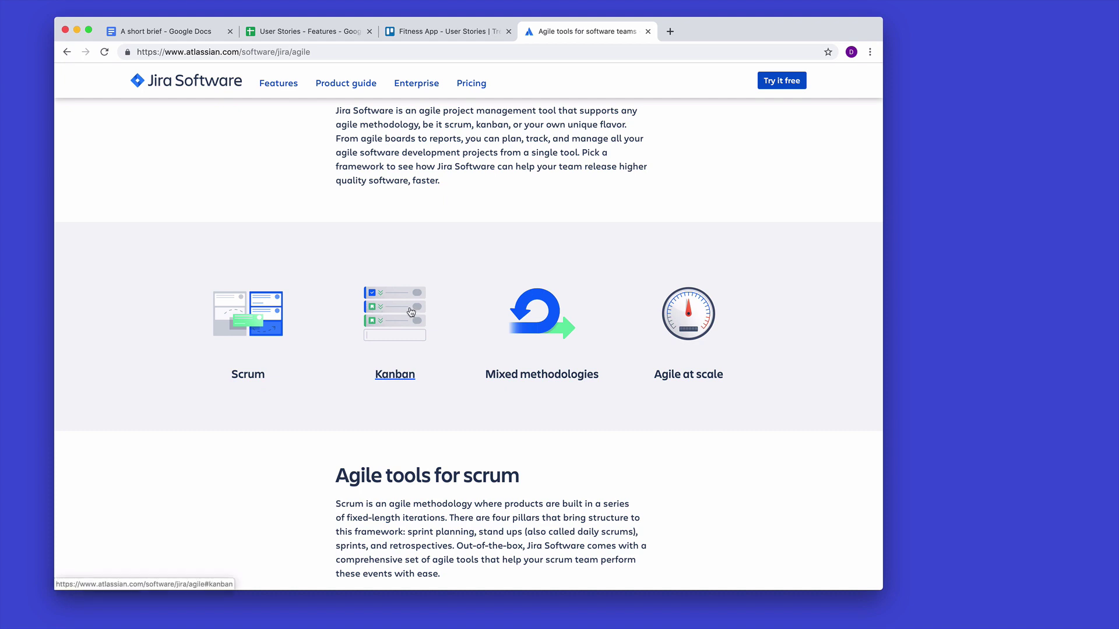
- Open Kanban and Scrum in separate tabs and review each section's content
left_click(395, 319, "super")
left_click(395, 319, "super")
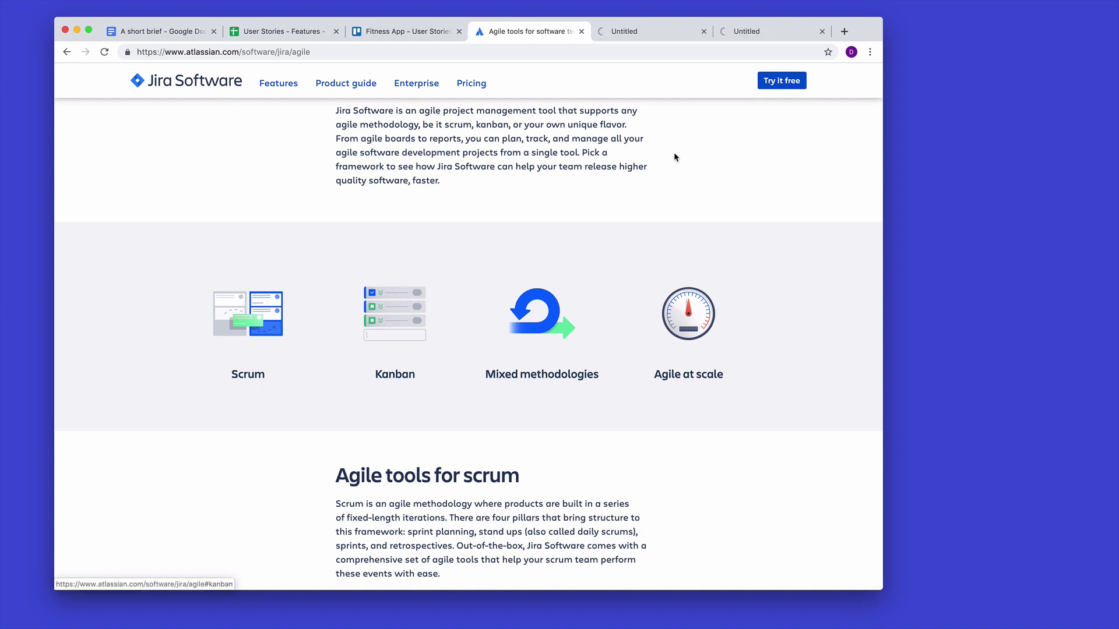
left_click(649, 35)
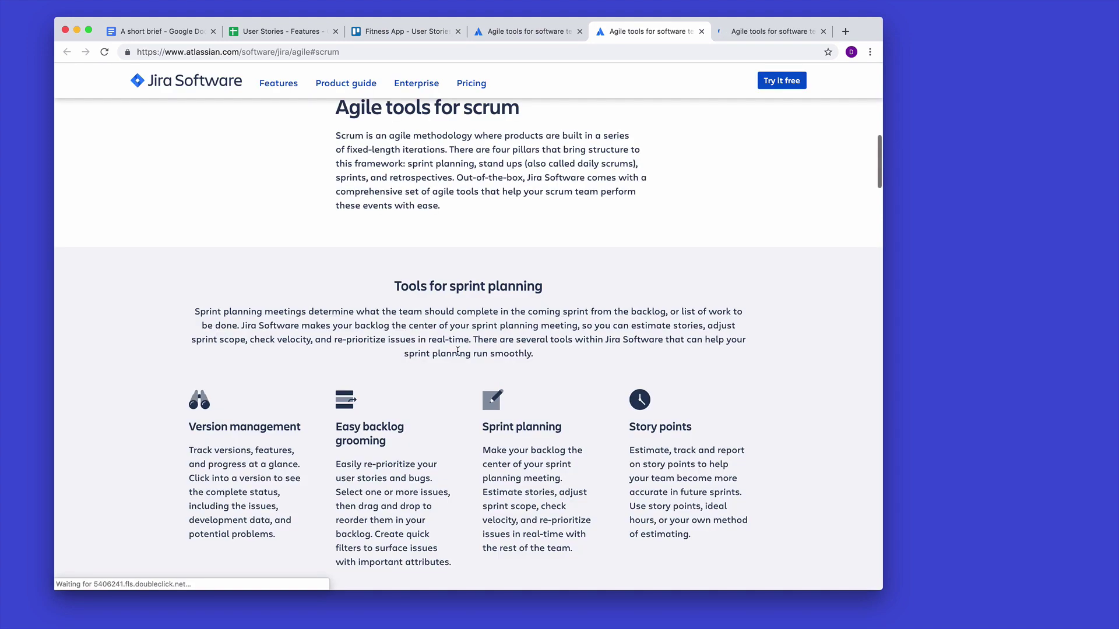
scroll(450, 352, "up", 5)
scroll(449, 352, "down", 15)
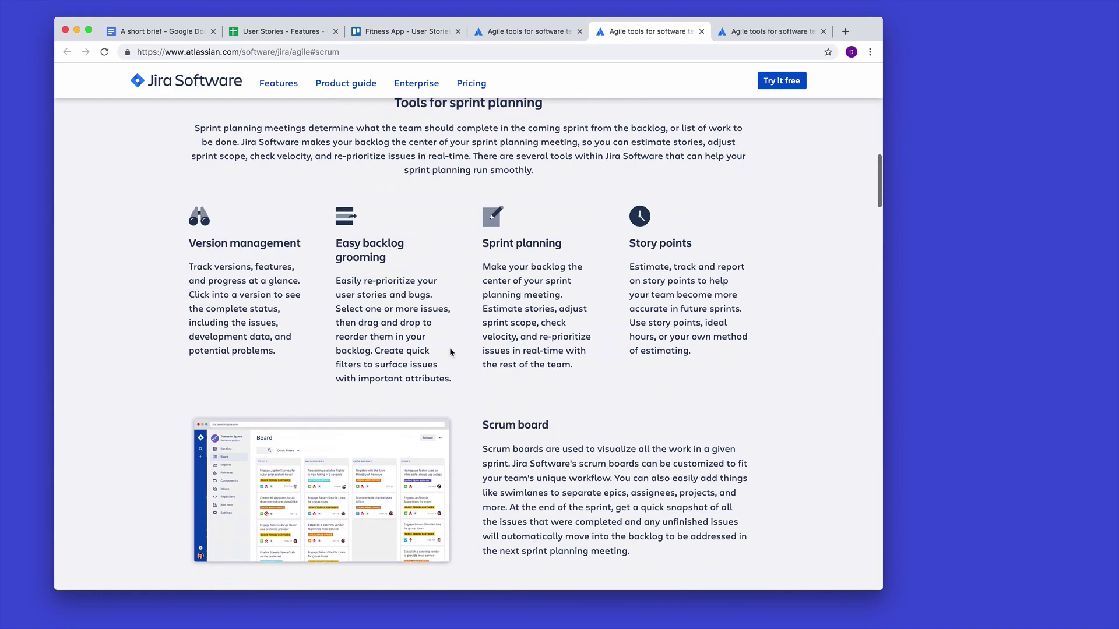
scroll(253, 296, "up", 3)
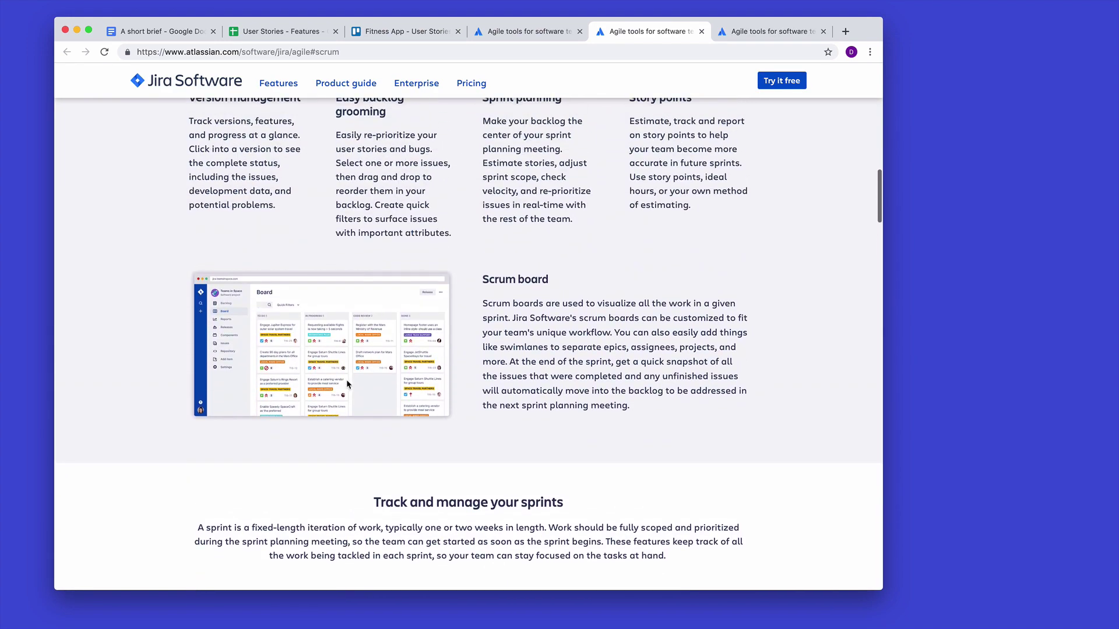
left_click(749, 35)
scroll(479, 276, "down", 6)
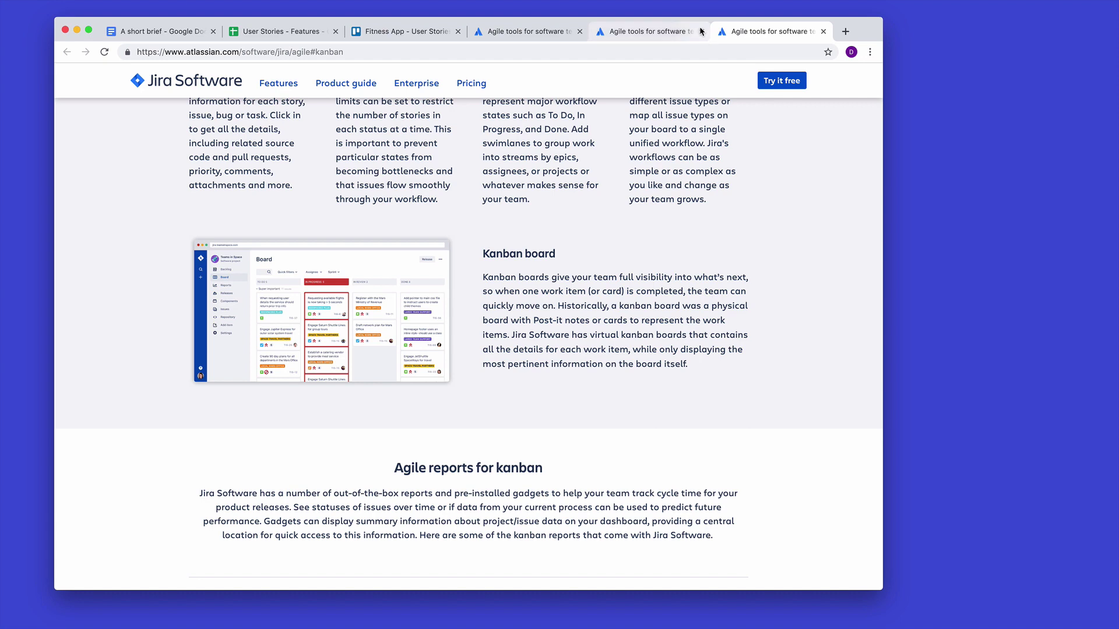
left_click(680, 33)
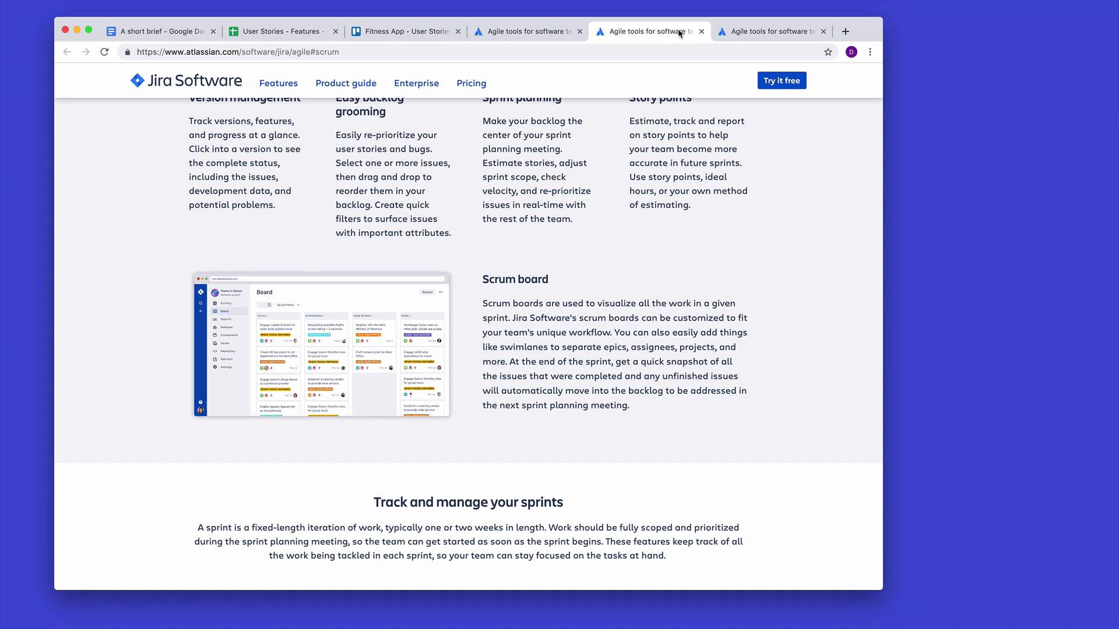
- View the Kanban board section, then return to the Fitness App Trello board
left_click(769, 32)
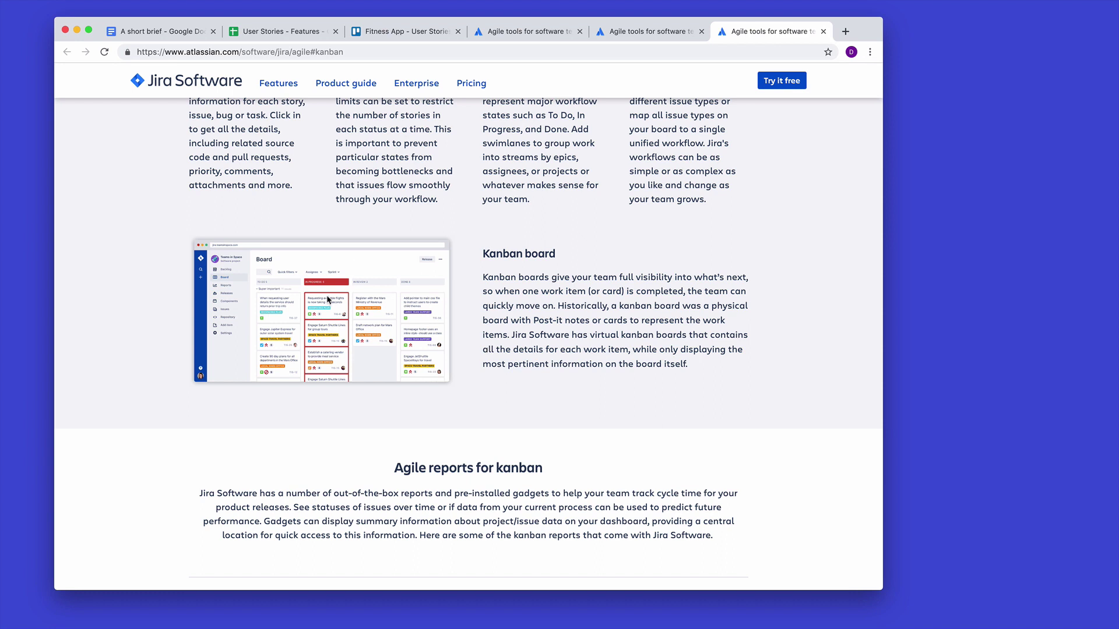
left_click(398, 32)
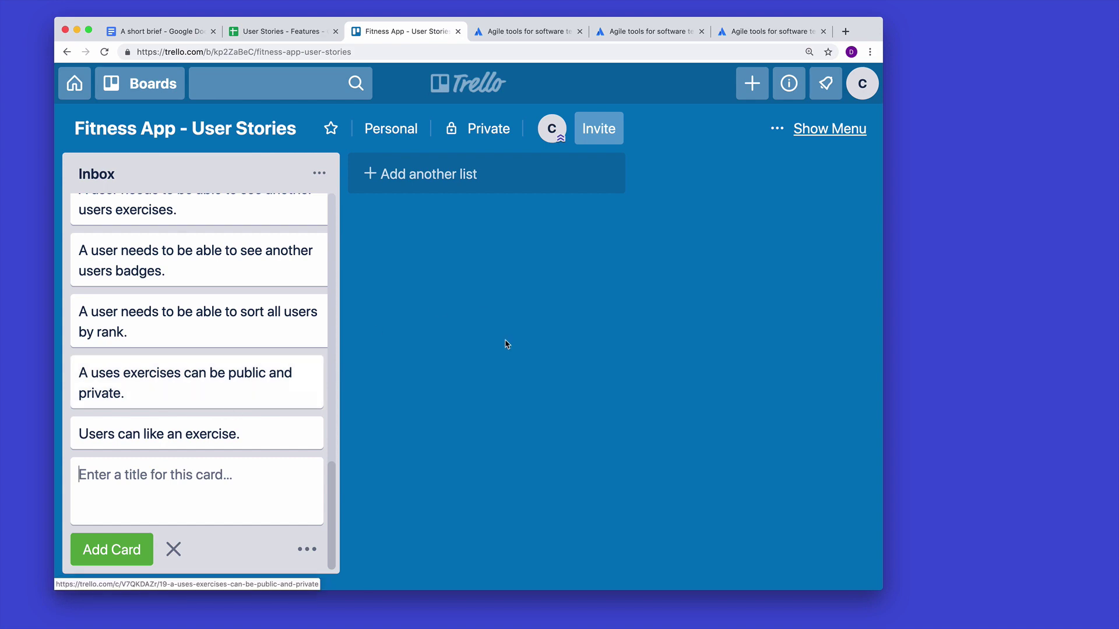
- Look over the Jira Scrum page and the agile framework options page
left_click(655, 25)
scroll(534, 178, "up", 15)
scroll(532, 178, "up", 5)
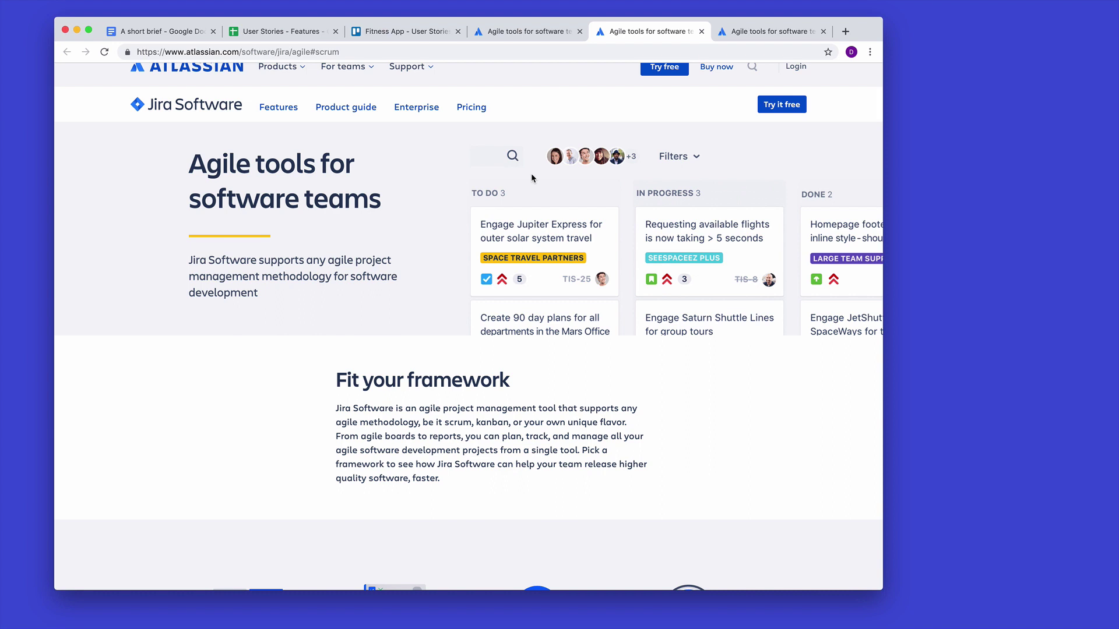
left_click(523, 33)
- Open the Trello card about seeing another user's badges, then return to Jira's agile tools page
left_click(379, 28)
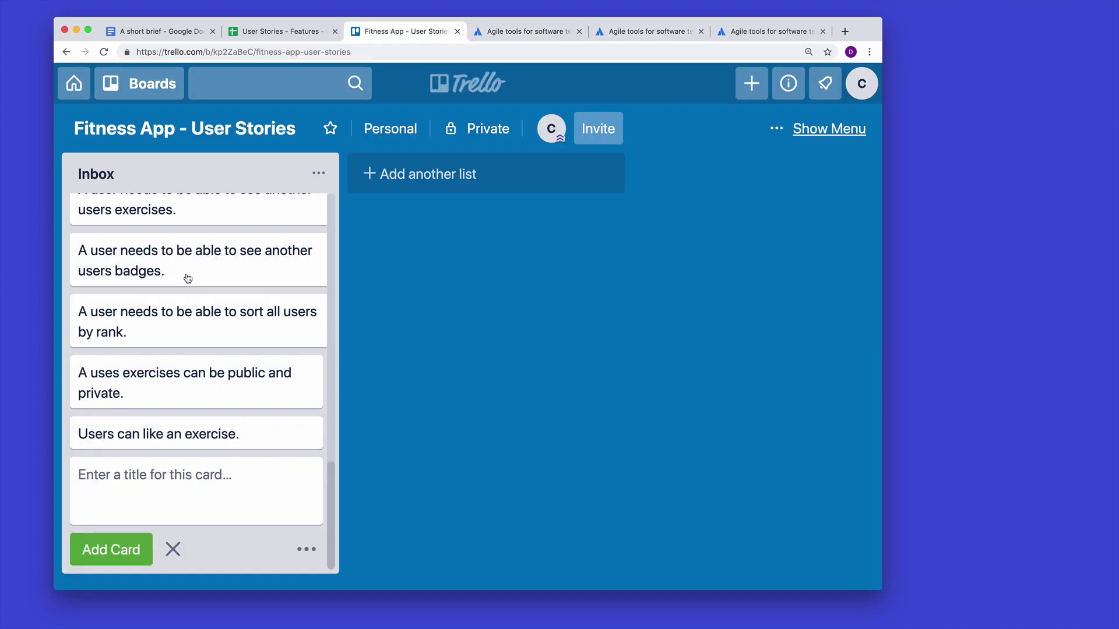
left_click(187, 281)
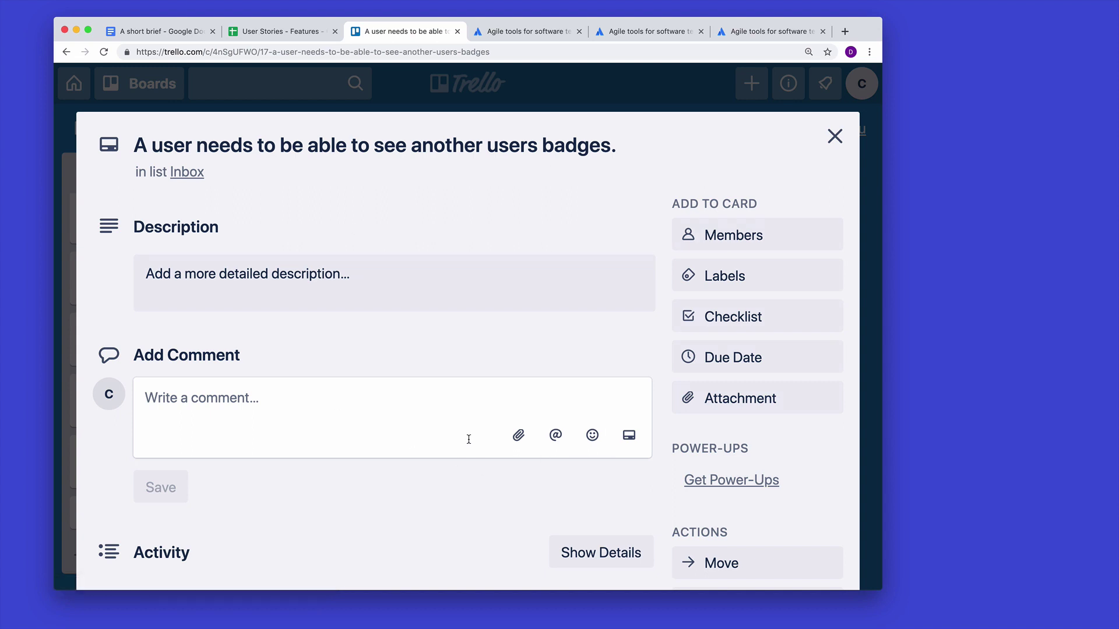
left_click(512, 34)
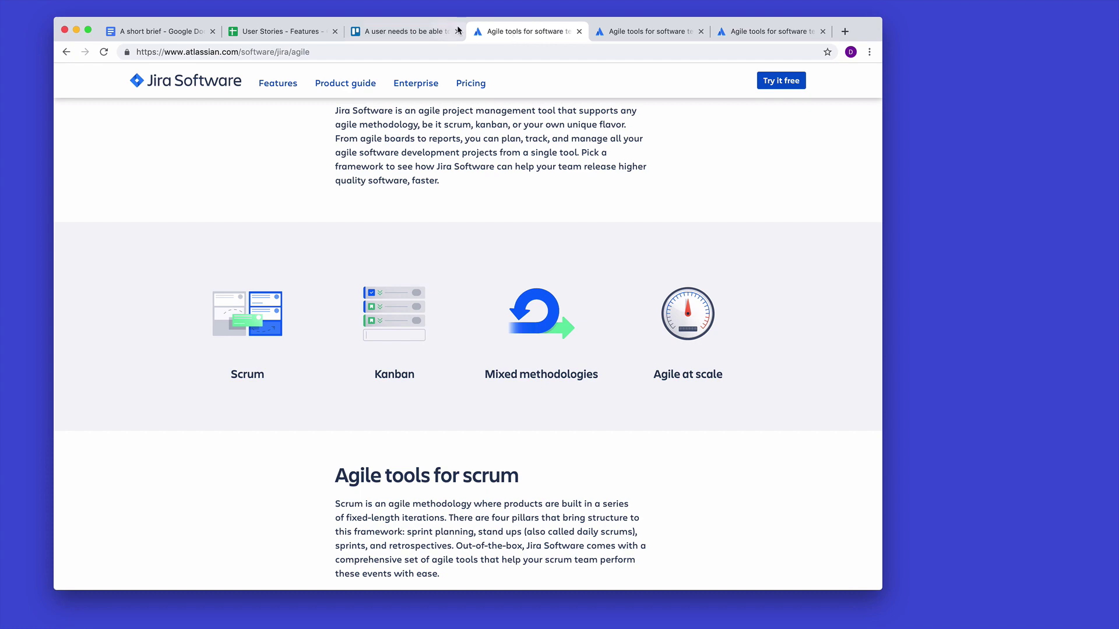
- Close the open card and move the 'message a user' card higher in Inbox
left_click(433, 32)
left_click(835, 137)
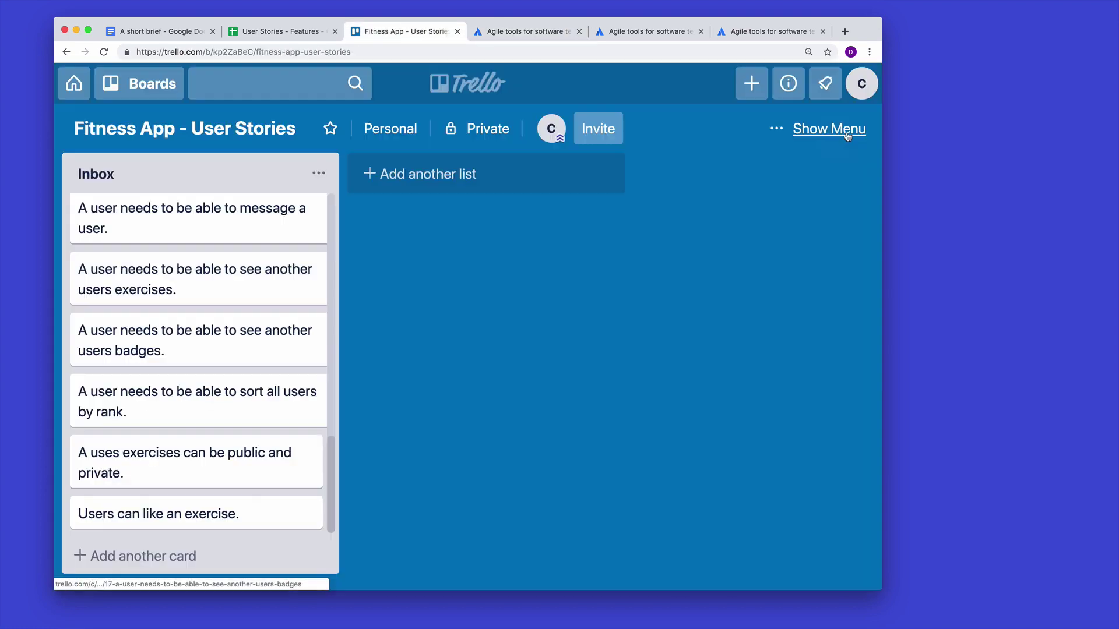
left_click_drag(198, 224, 268, 233)
- Create a Doing list and move the 'track the food… in charts' card into it
left_click(431, 176)
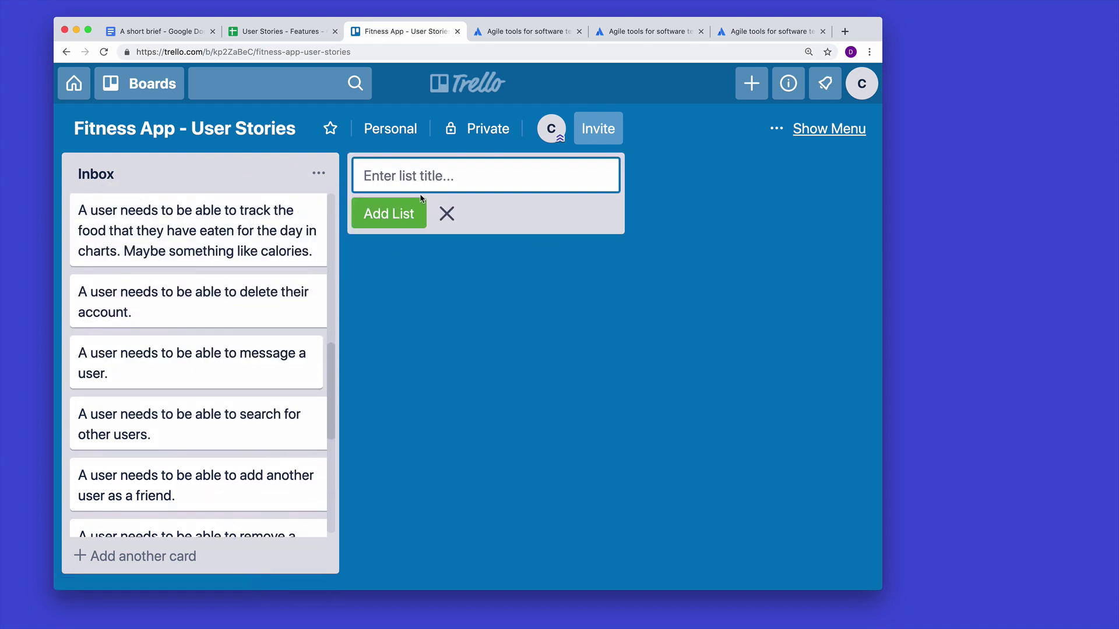
type("Doing")
left_click(408, 215)
left_click_drag(208, 234, 492, 236)
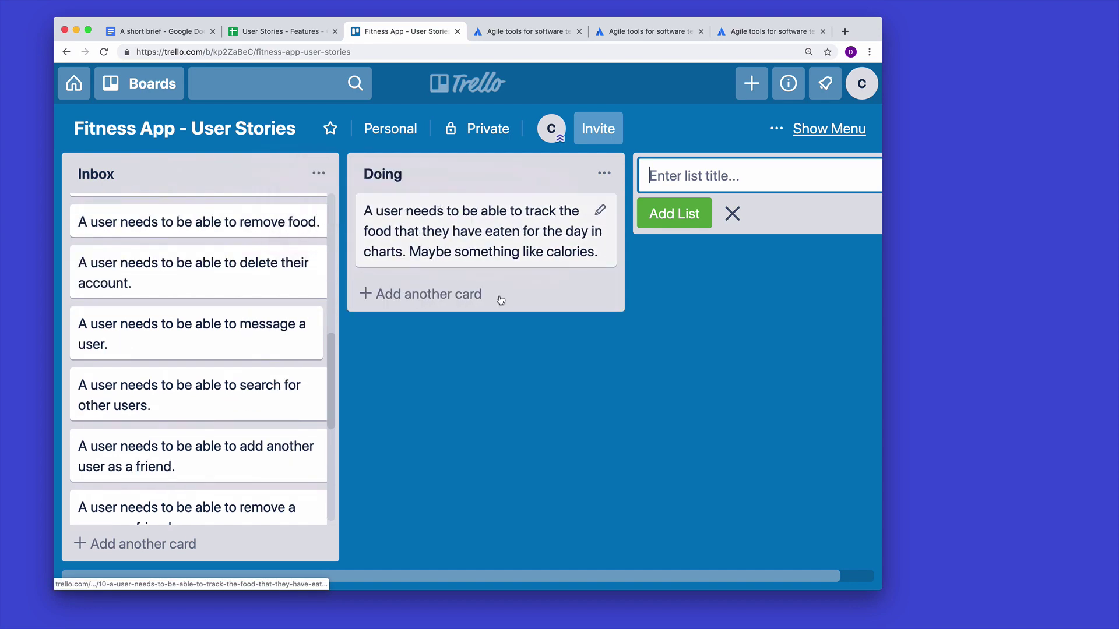
left_click(732, 214)
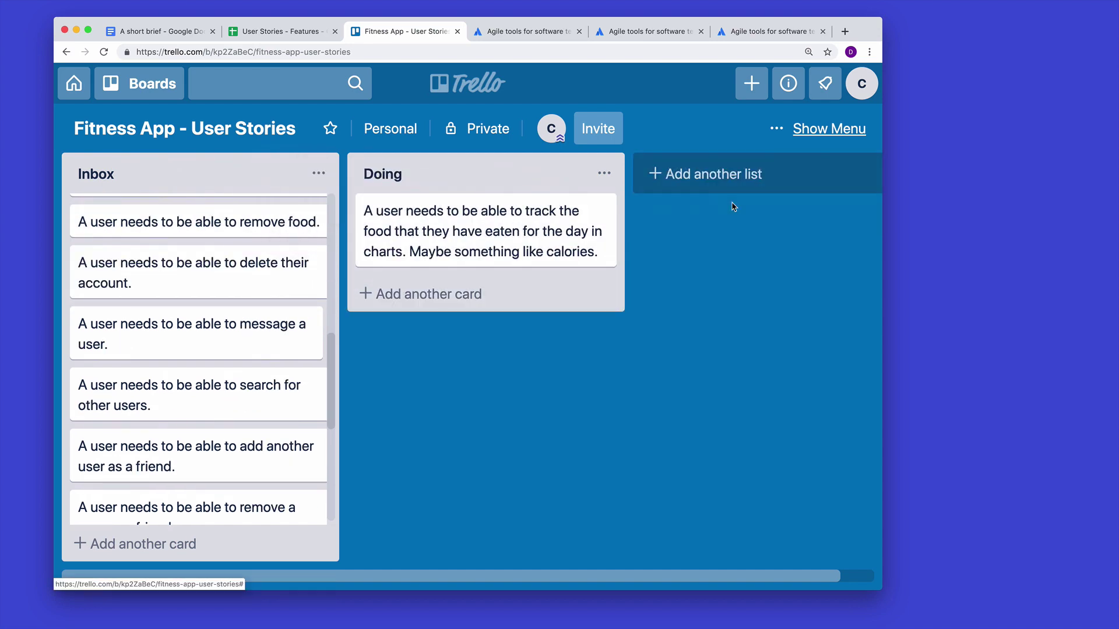
mouse_move(479, 211)
left_mouse_down()
mouse_move(186, 217)
mouse_move(276, 230)
mouse_move(315, 183)
mouse_move(479, 204)
left_mouse_up()
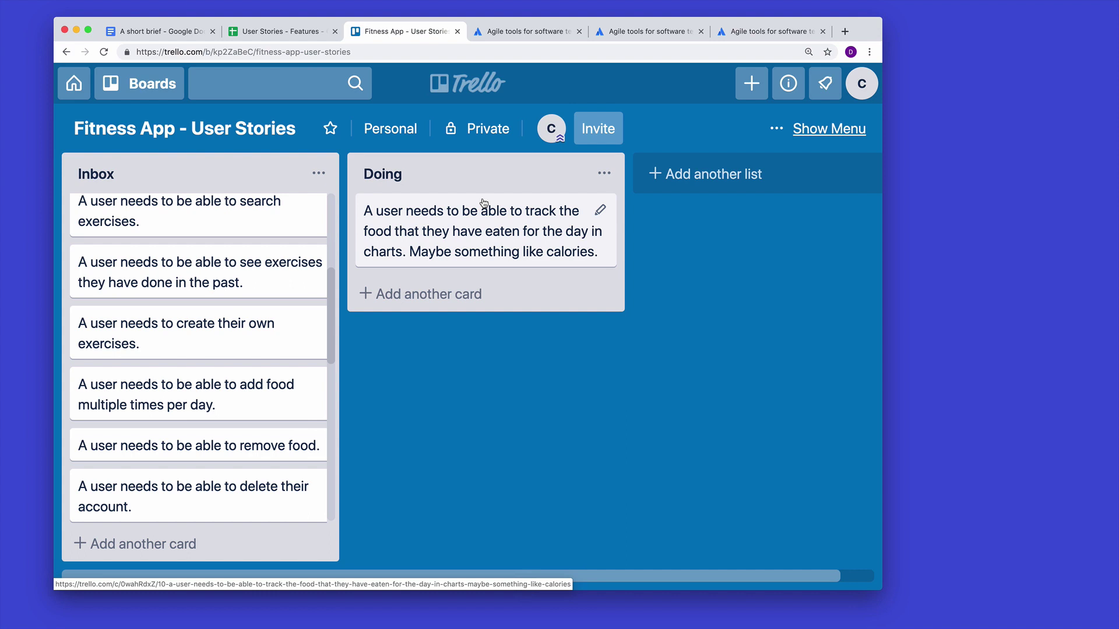
- Rename the Doing list to MUST
left_click(399, 175)
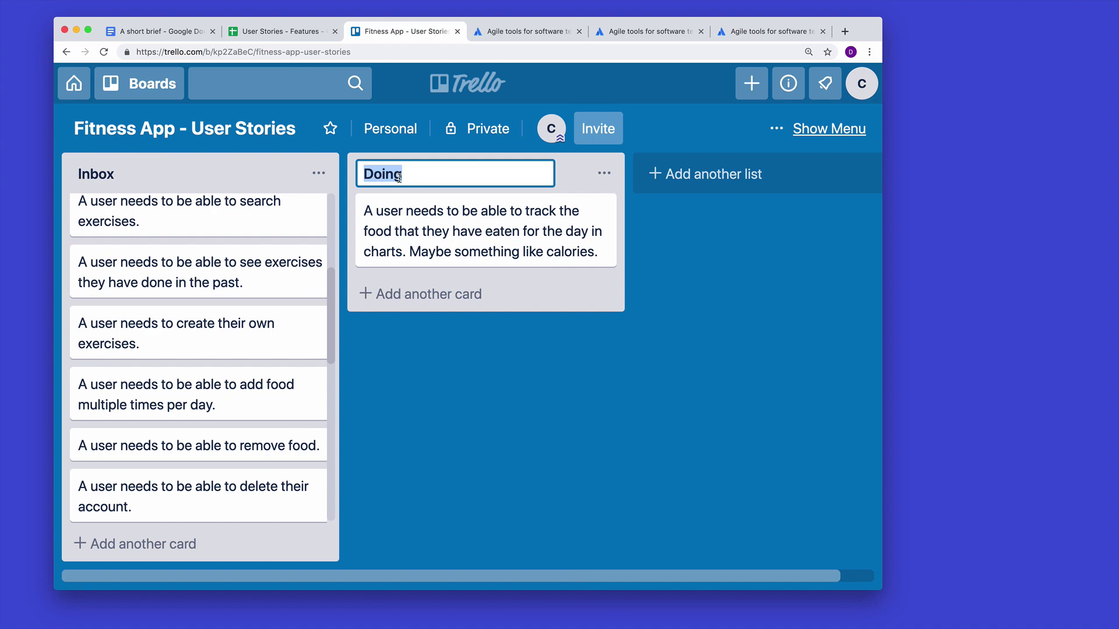
key("super+minus")
type("MUST")
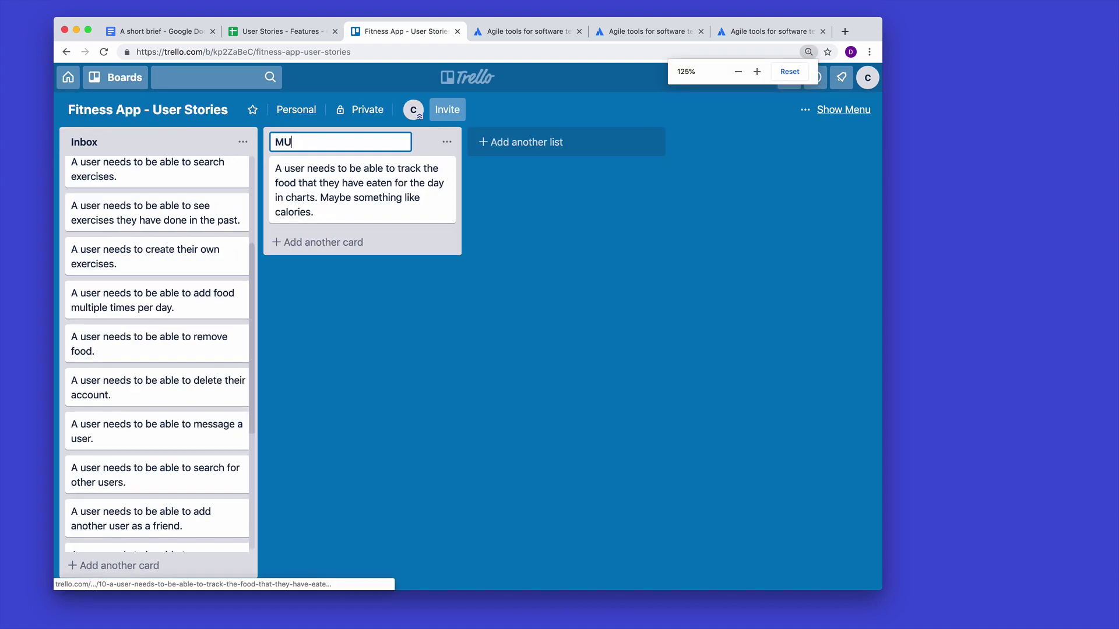
- Add new lists named COULD, SHOULD and WON'T
left_click(539, 152)
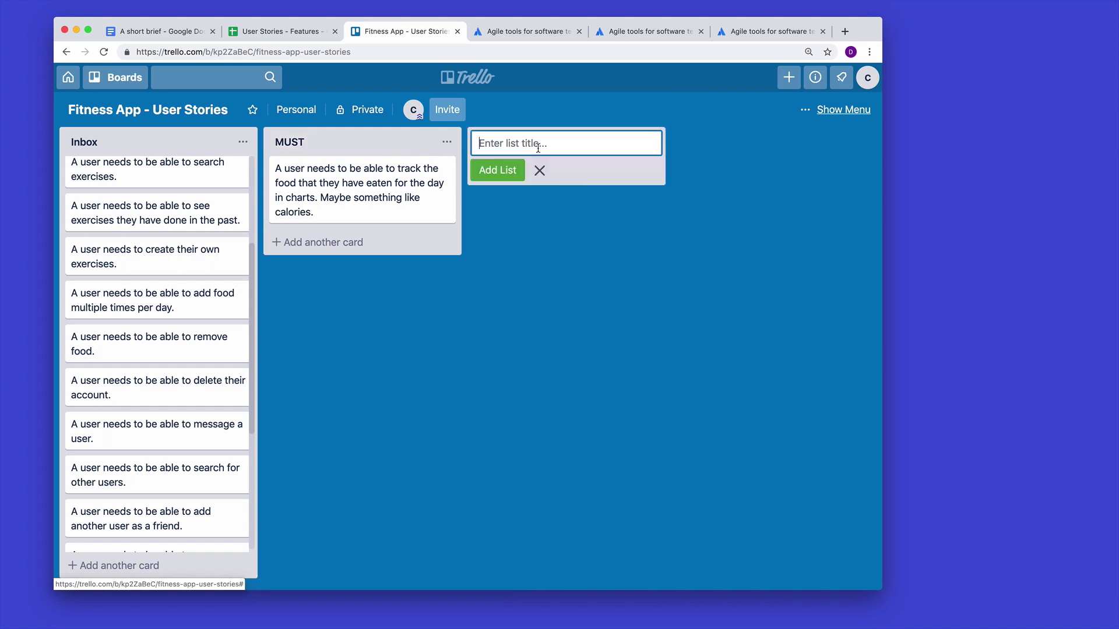
type("COULD")
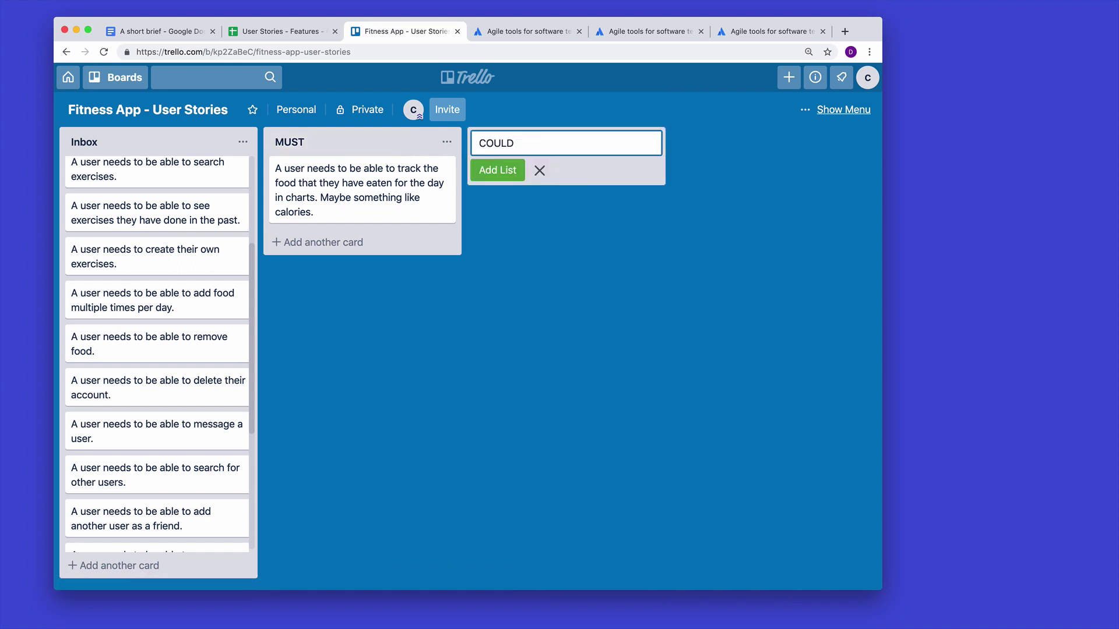
left_click(496, 171)
type("SHOULD")
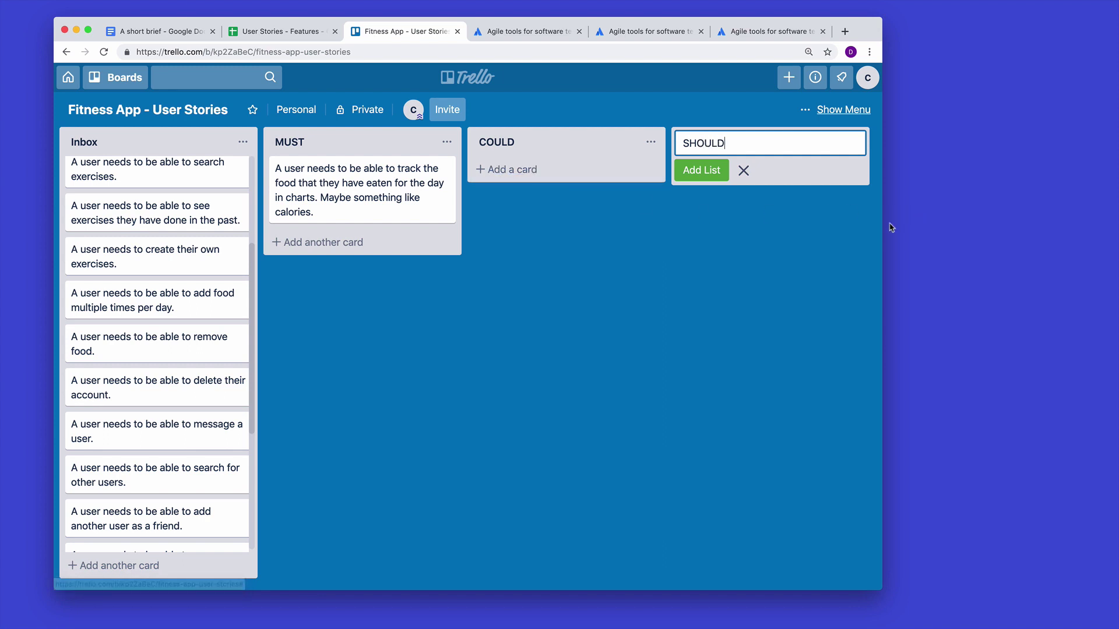
left_click_drag(882, 222, 1088, 220)
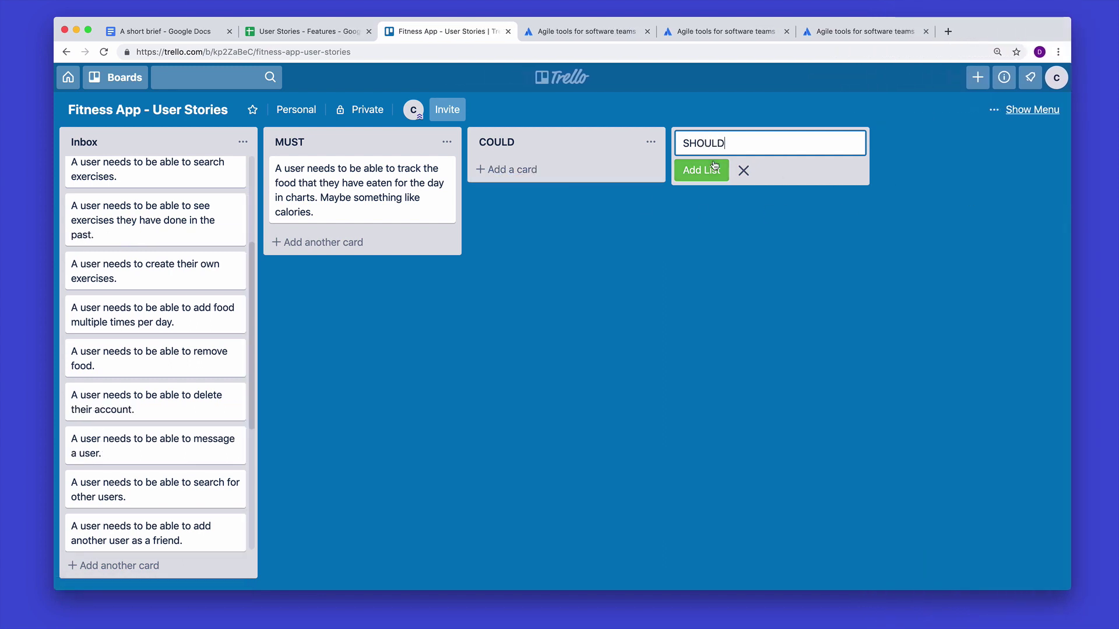
left_click(705, 169)
type("WONT")
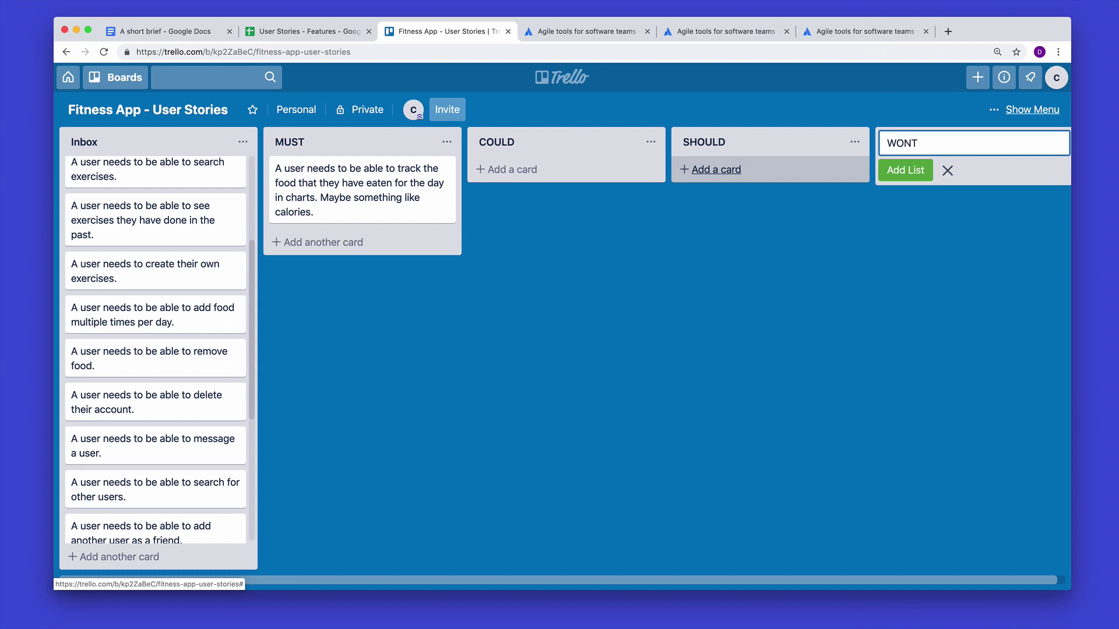
key("Left")
type("'")
left_click(920, 169)
- Reorder the lists to MUST, SHOULD, COULD, WON'T
left_click_drag(718, 141, 644, 143)
left_click_drag(895, 139, 296, 149)
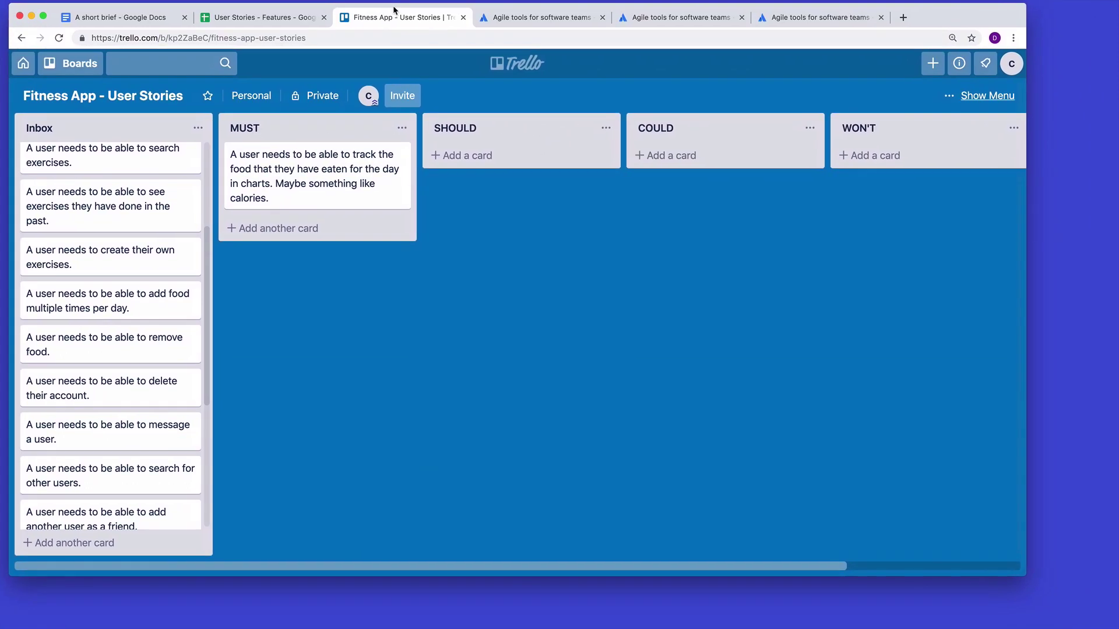
left_click_drag(1027, 574, 1118, 628)
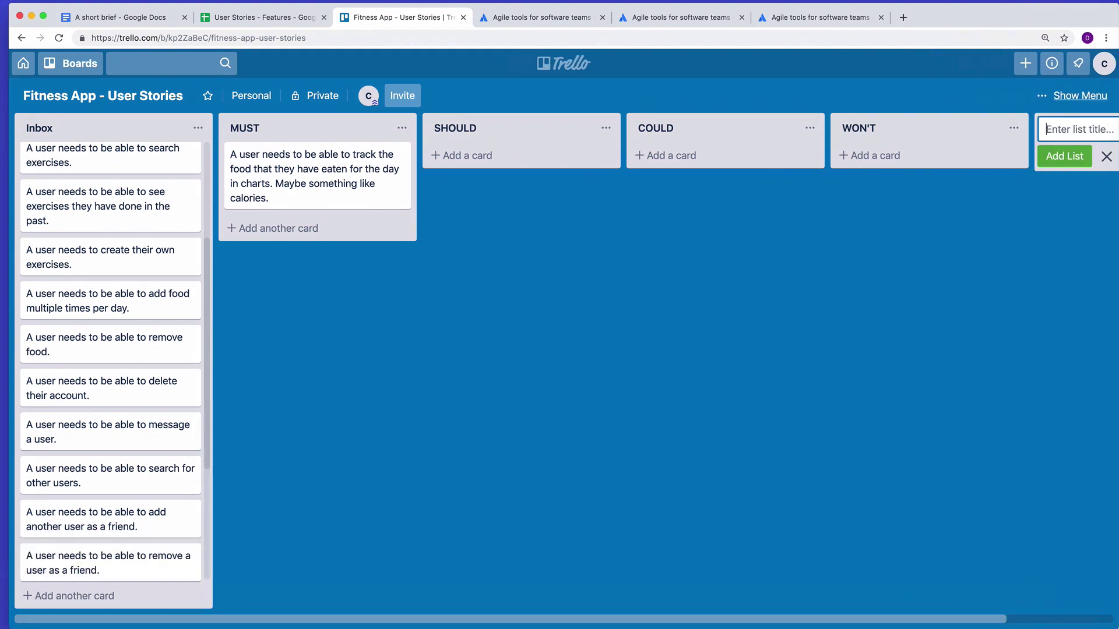
- Dismiss the empty new-list box and open the 'User forgets their password and needs to reset it.' card
left_click(1107, 156)
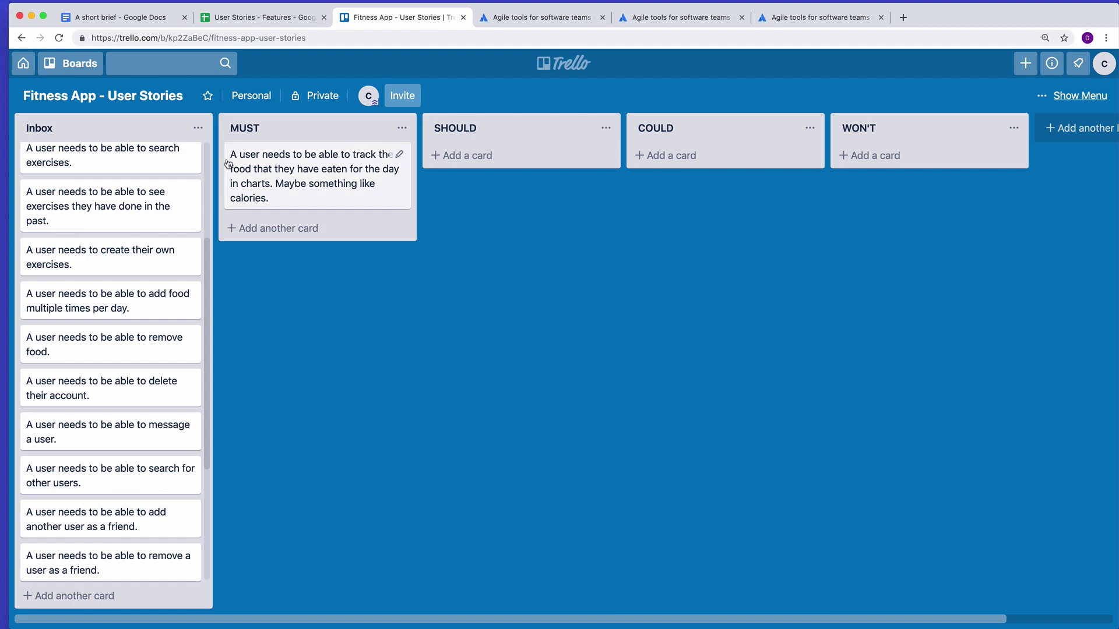
scroll(135, 198, "up", 5)
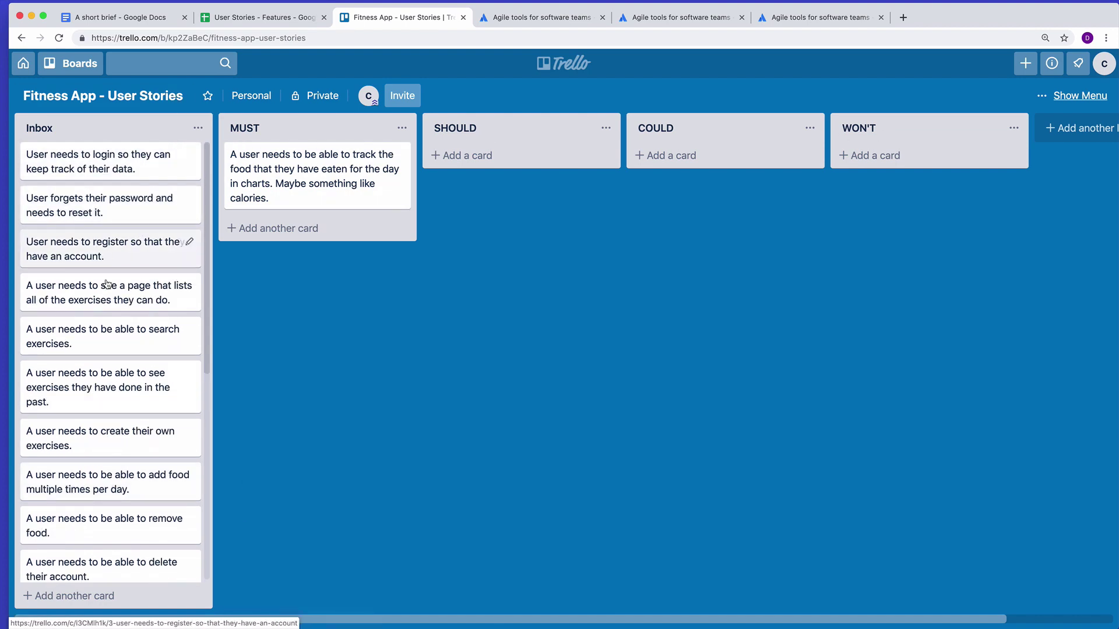
scroll(108, 285, "down", 5)
scroll(109, 279, "up", 5)
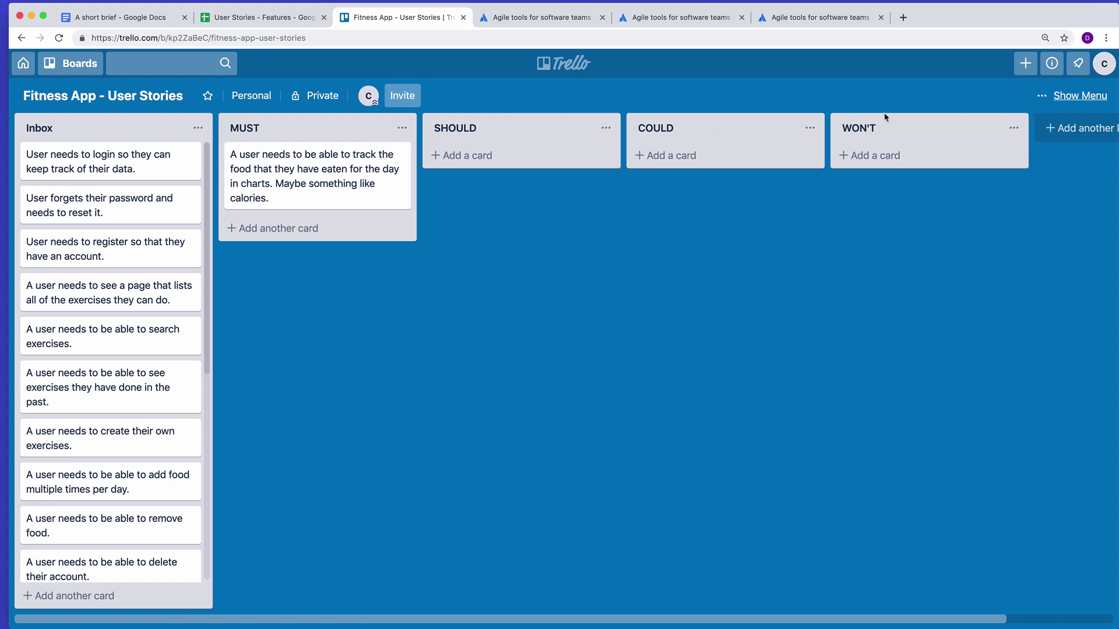
left_click(129, 212)
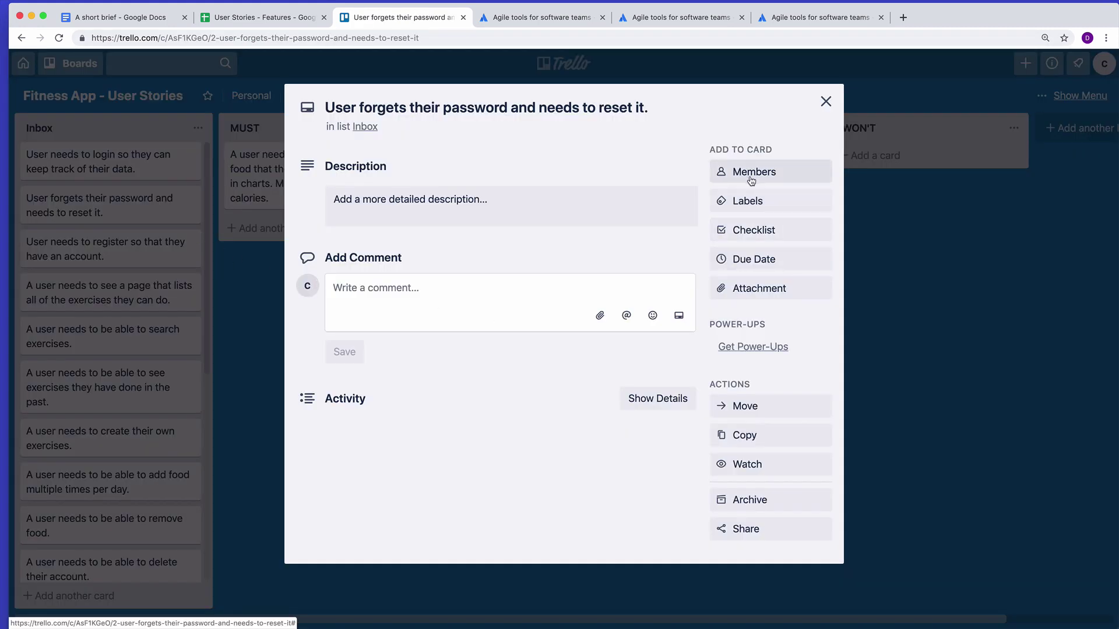
- Rename the red label to WON'T from the password card's Labels popup
left_click(749, 199)
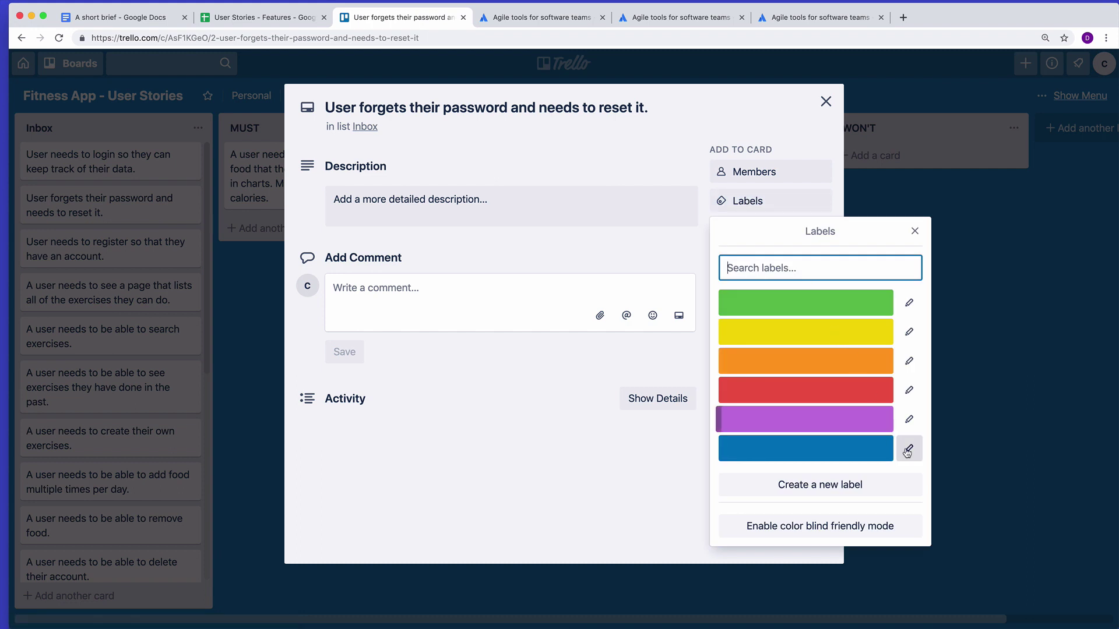
left_click(920, 393)
type("WONT")
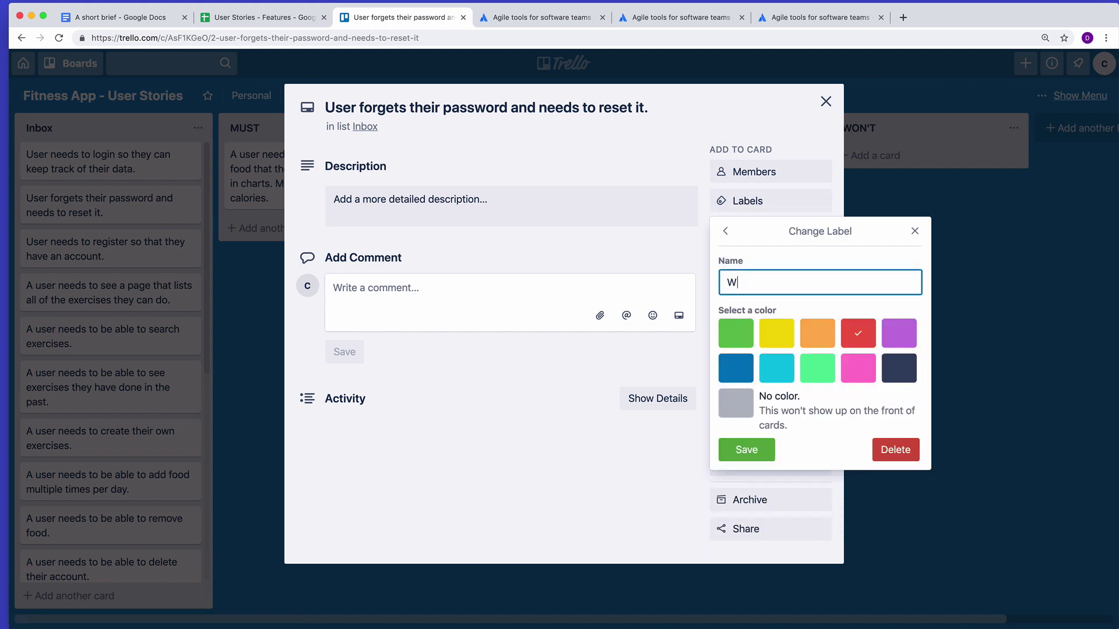
left_click(753, 282)
type("'T")
left_click(747, 450)
left_click(826, 101)
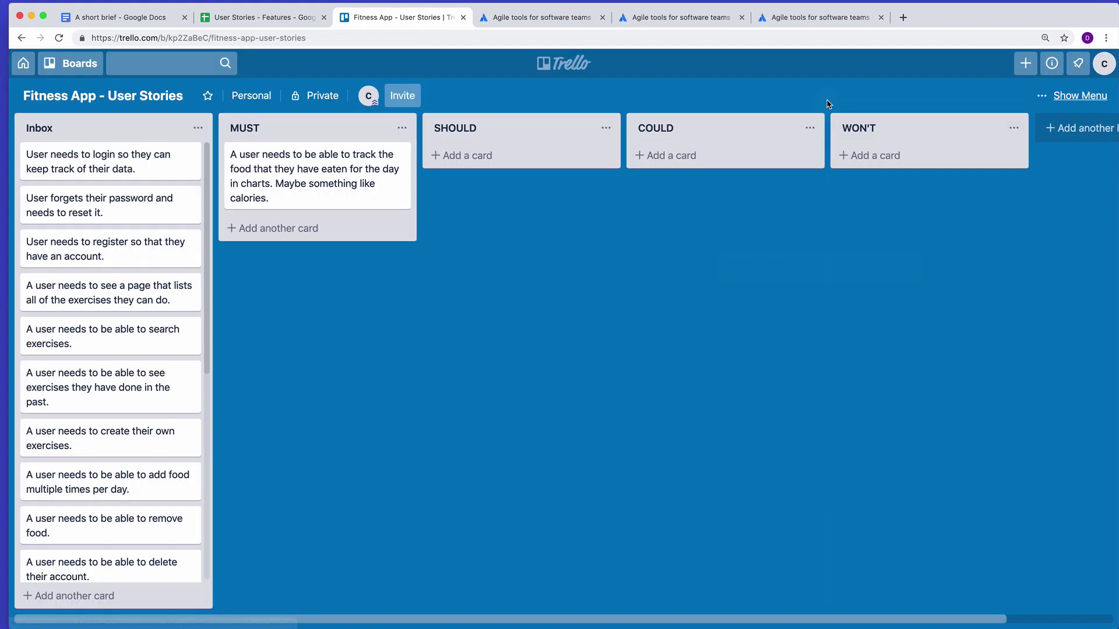
- Apply the WON'T label to the card about logging in to track data
left_click(122, 175)
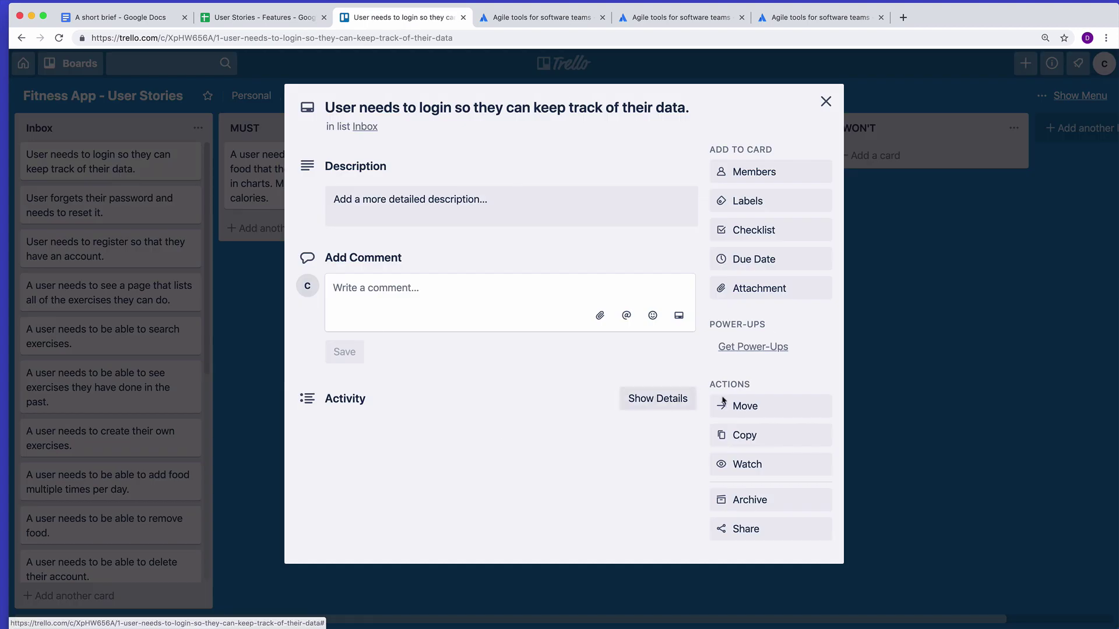
left_click(771, 204)
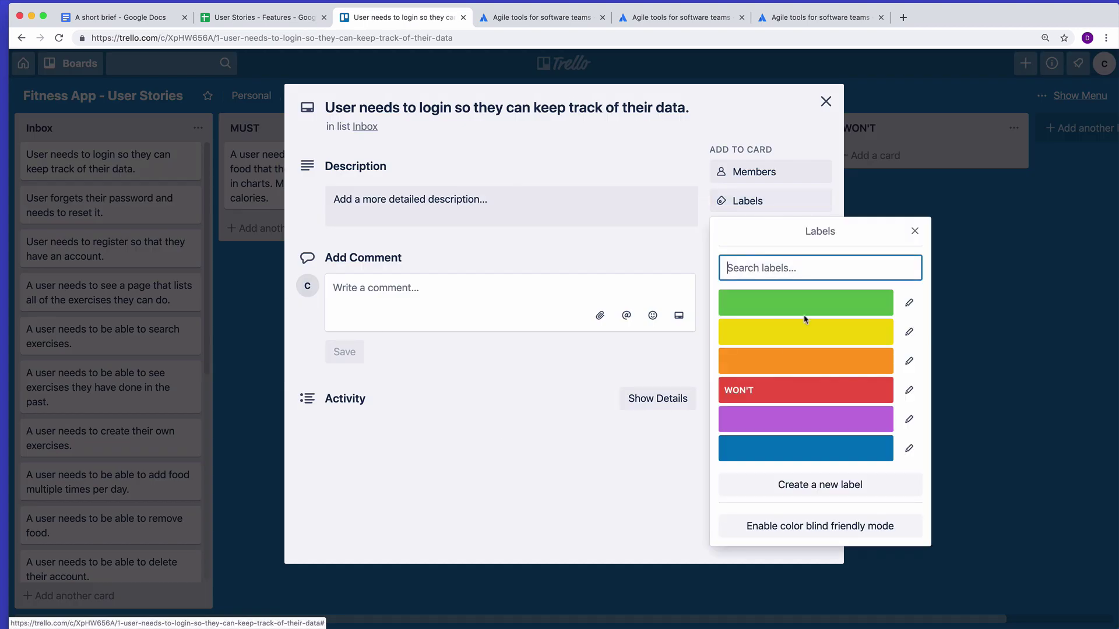
left_click(760, 396)
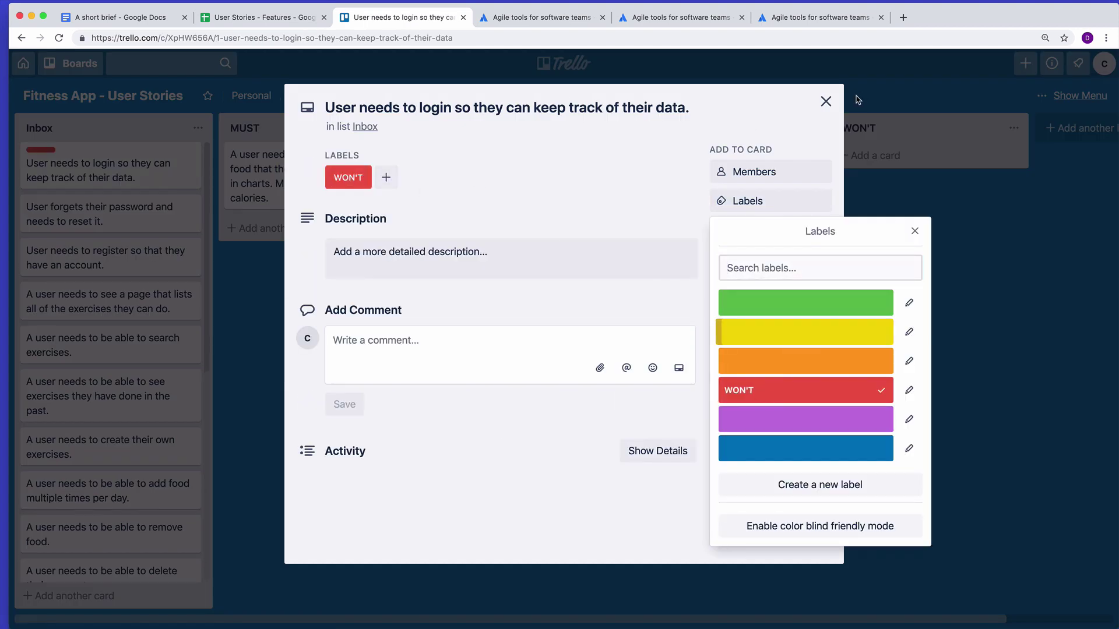
left_click(826, 102)
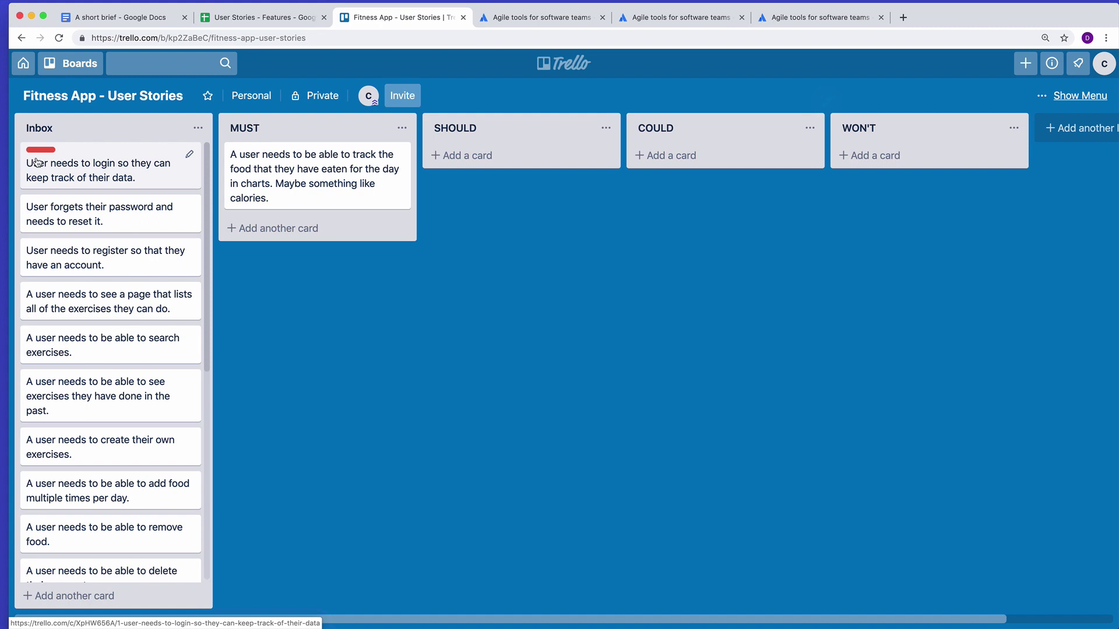
- From the password-reset card's labels, name the orange label SHOULD and the green label MUST
left_click(113, 222)
left_click(787, 202)
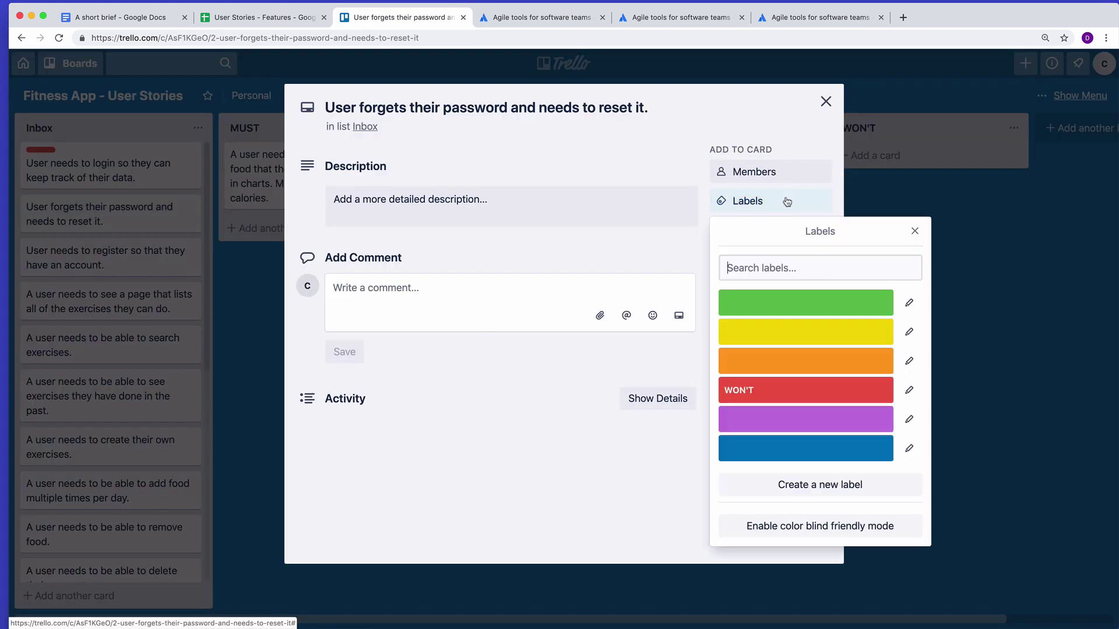
left_click(909, 361)
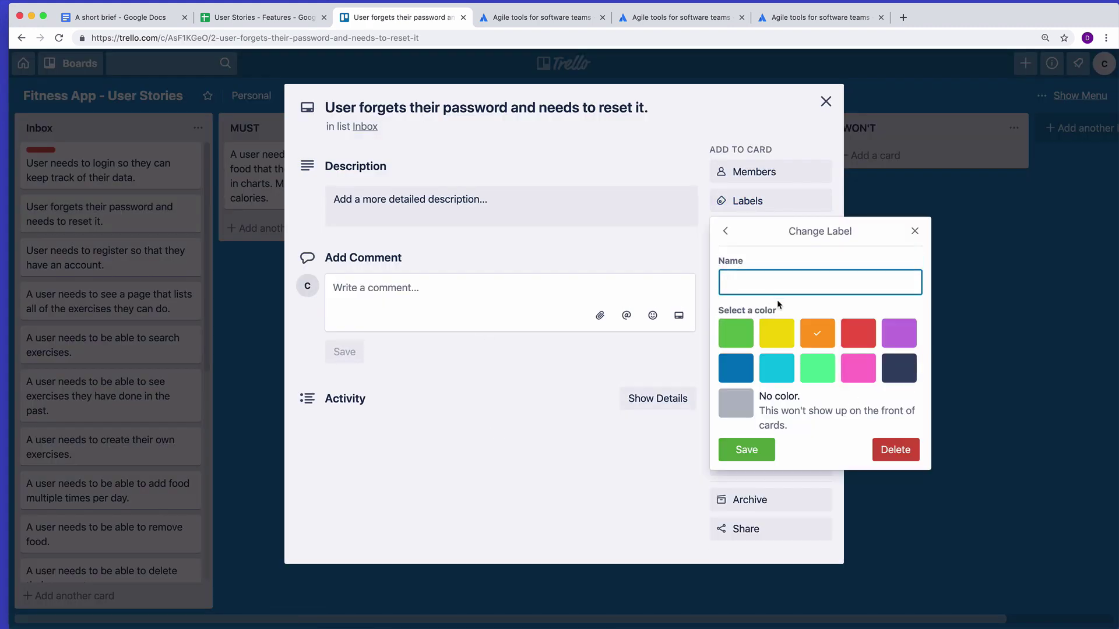
type("SHOULD")
left_click(747, 449)
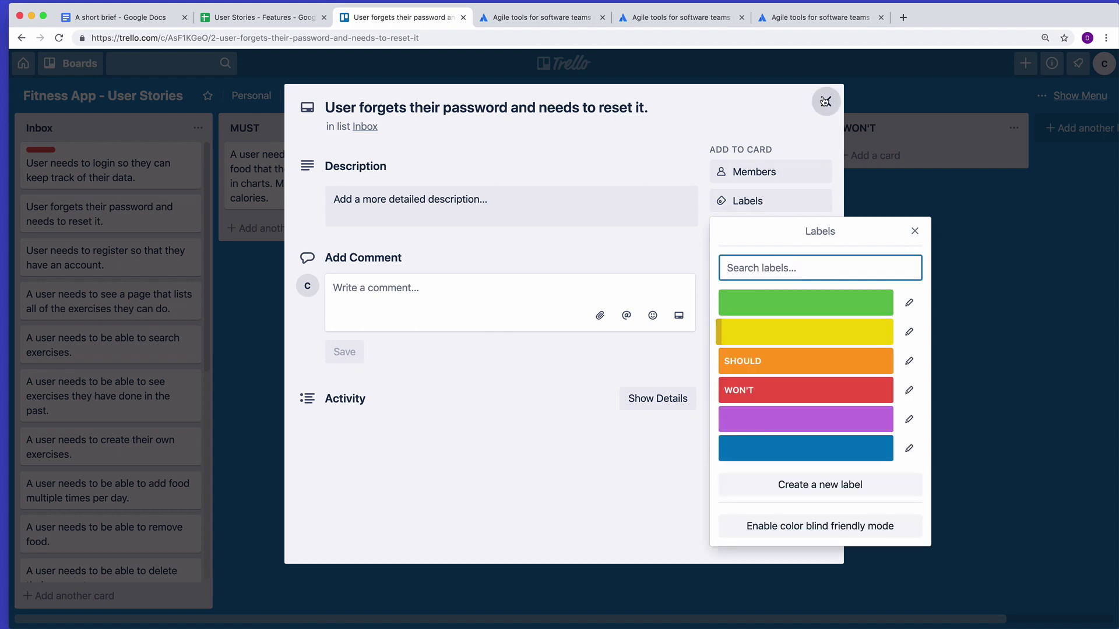
left_click(909, 302)
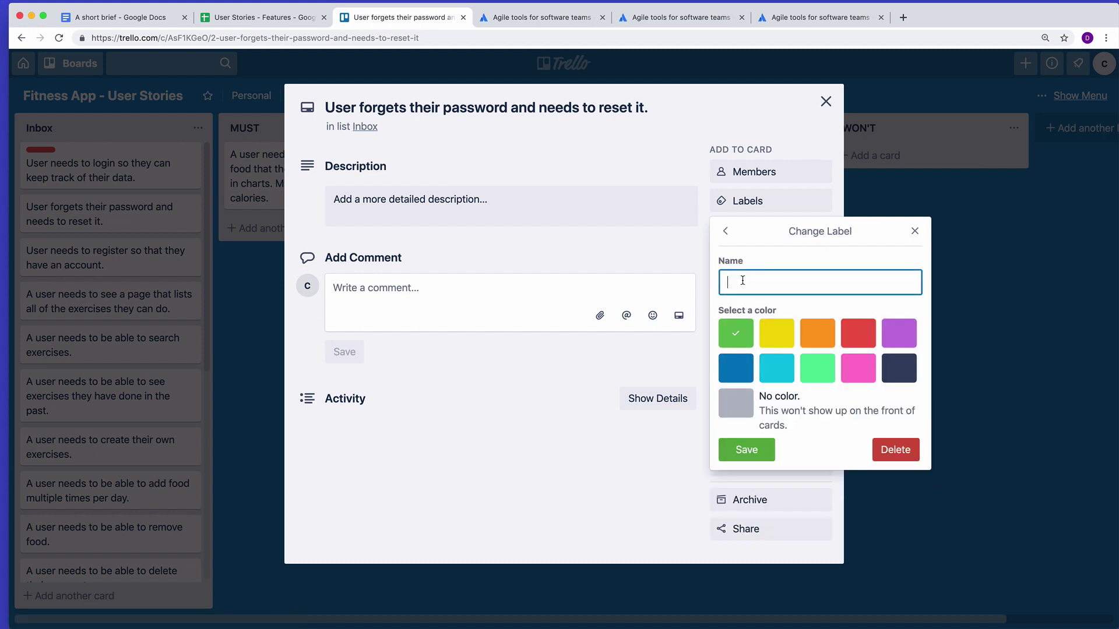
type("MUST")
left_click(767, 452)
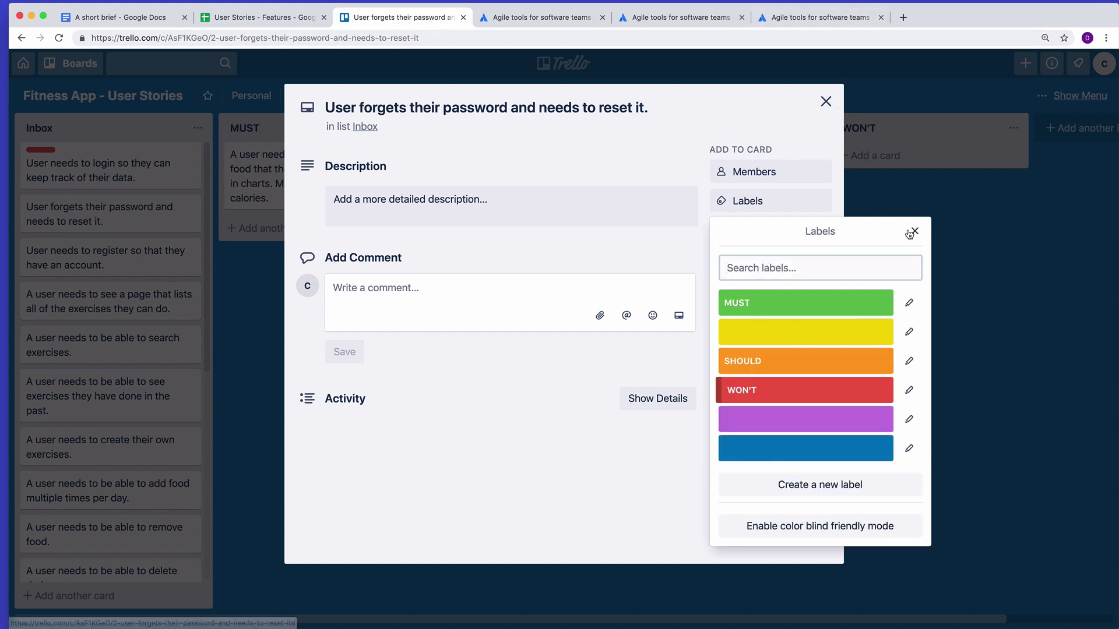
- Tag the password-reset card with the MUST label and close the card
left_click(914, 232)
left_click(754, 172)
left_click(755, 172)
left_click(756, 210)
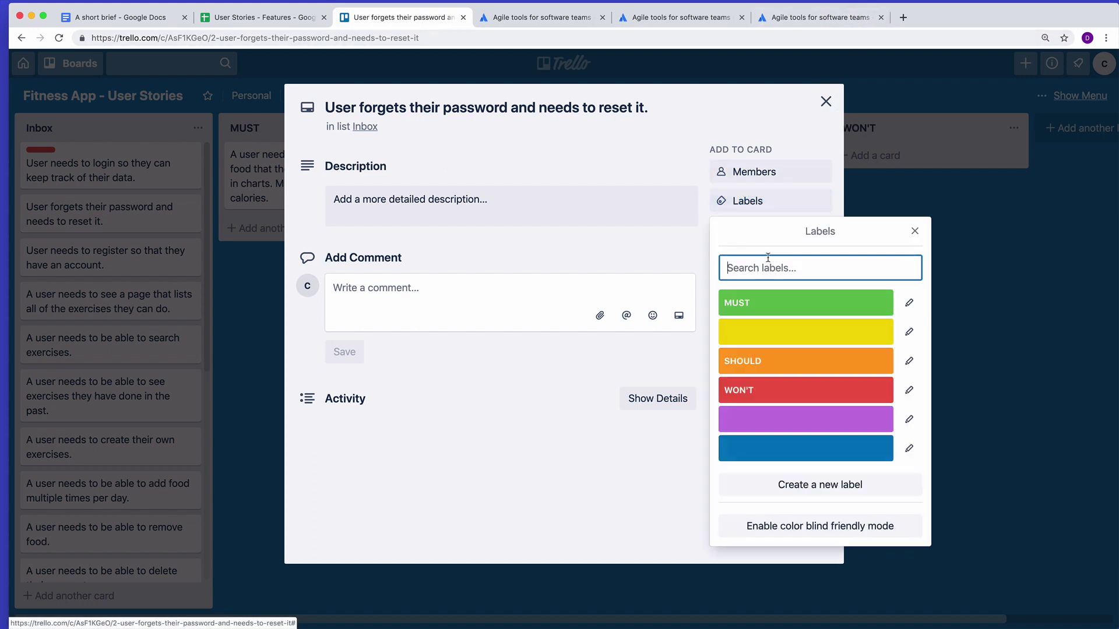
left_click(787, 369)
left_click(826, 101)
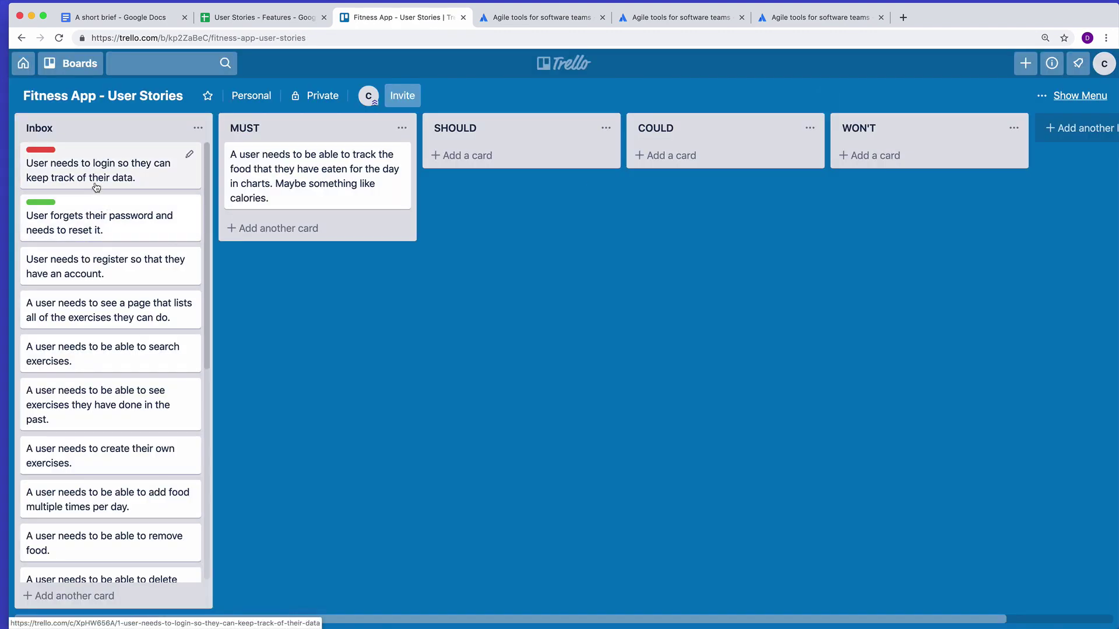
scroll(94, 184, "down", 5)
scroll(93, 181, "up", 5)
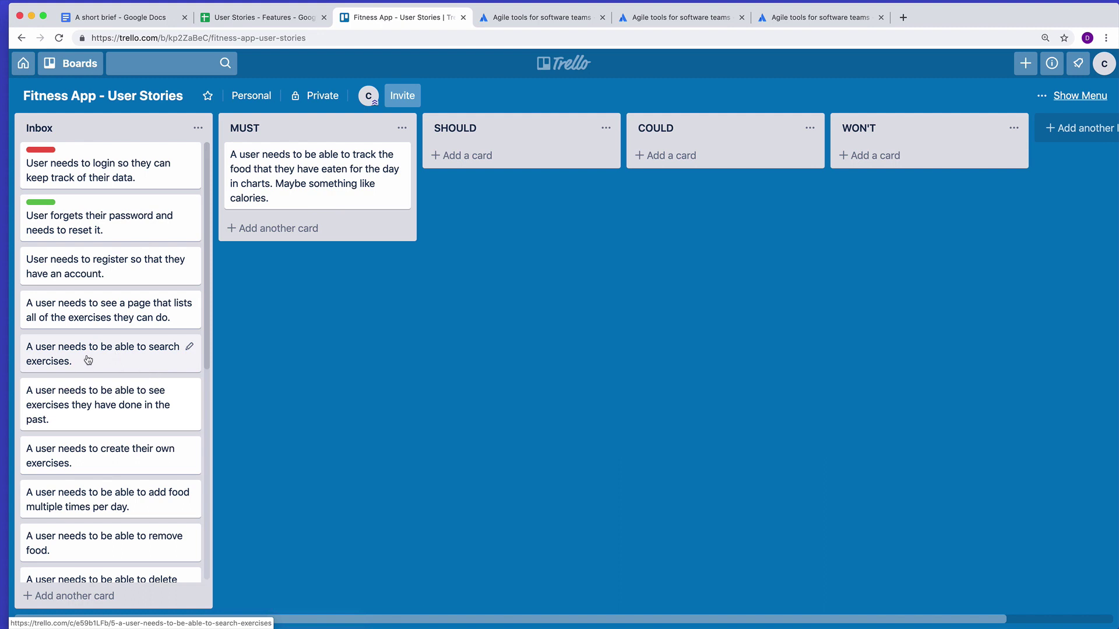
- Add the card 'A user needs to be able add multiple categories to an exercise.' at the bottom of Inbox
left_click_drag(88, 360, 97, 362)
left_click(97, 597)
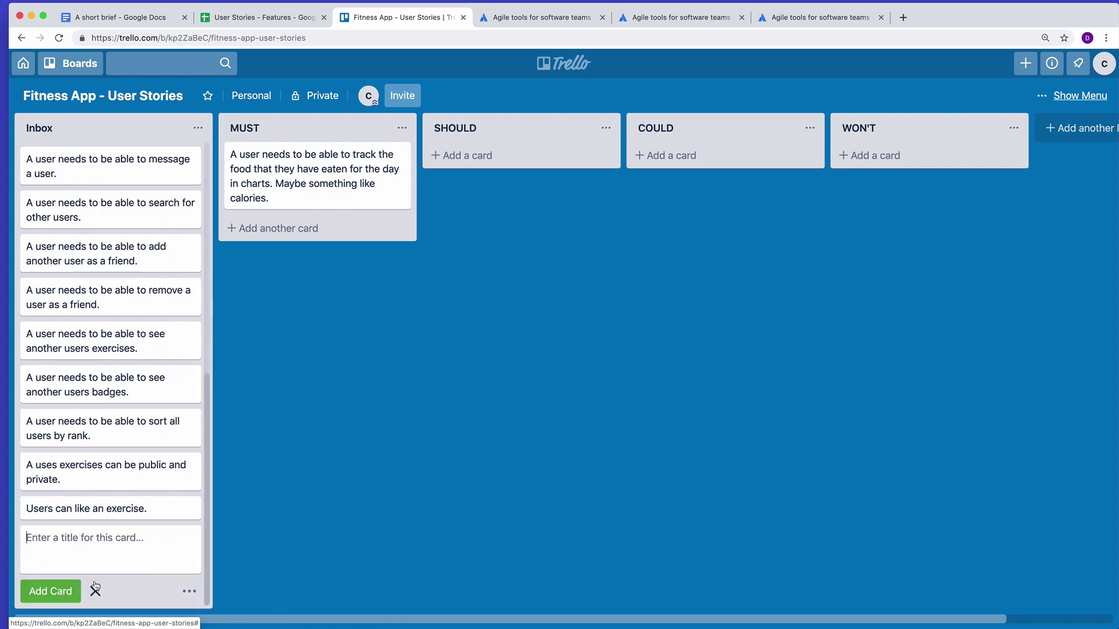
type("User needs")
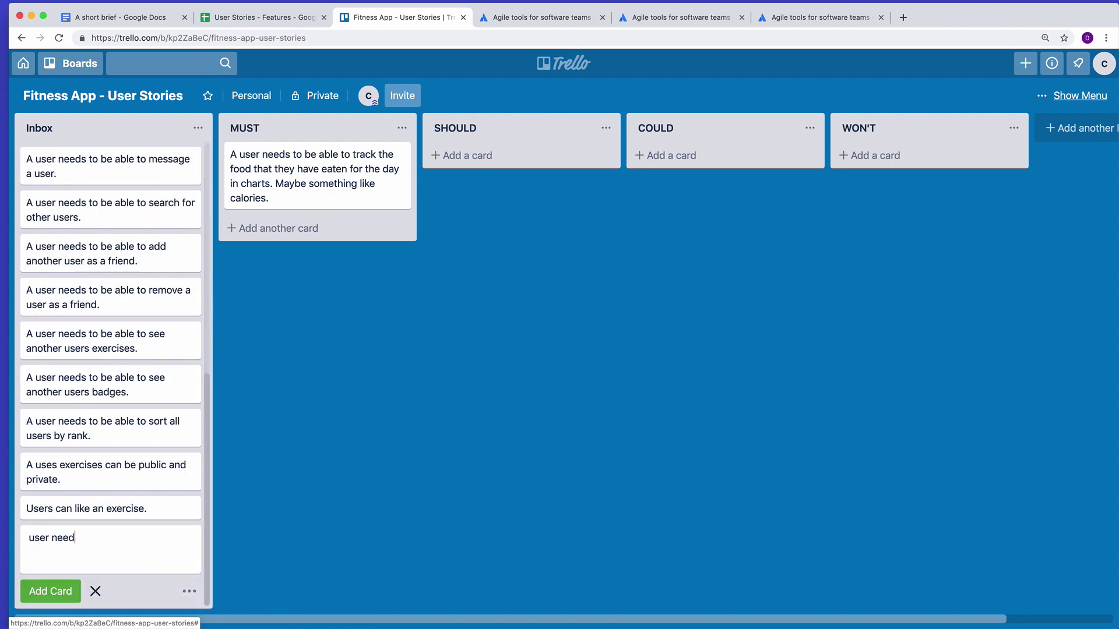
key("super+a")
key("BackSpace")
type("A user needs to be able cat")
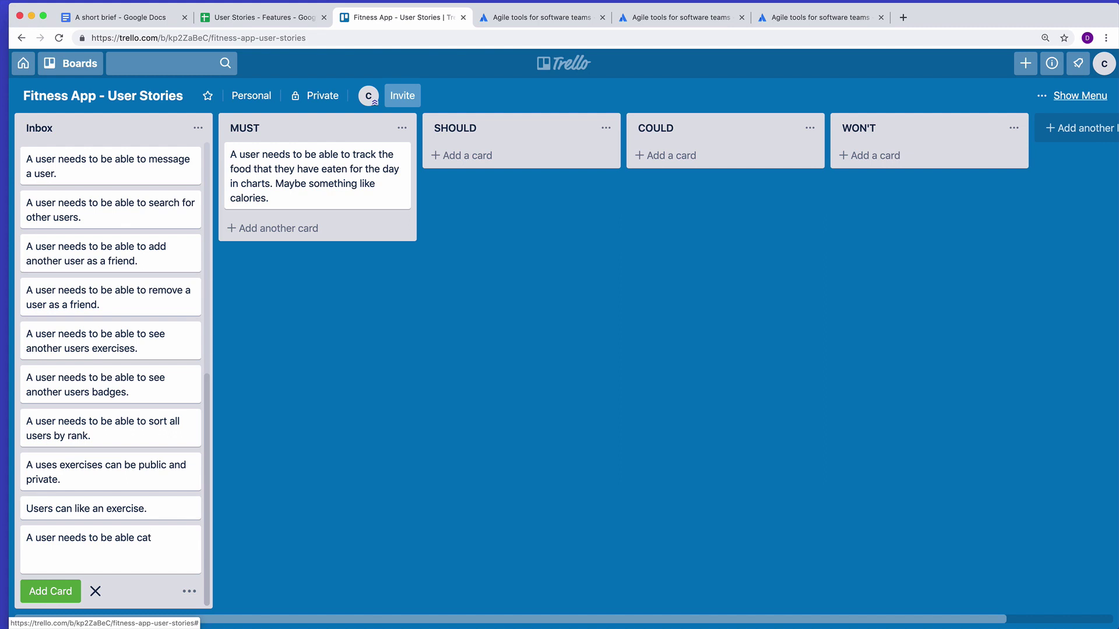
key("BackSpace")
key("BackSpace")
key("BackSpace")
type("add multiple categ")
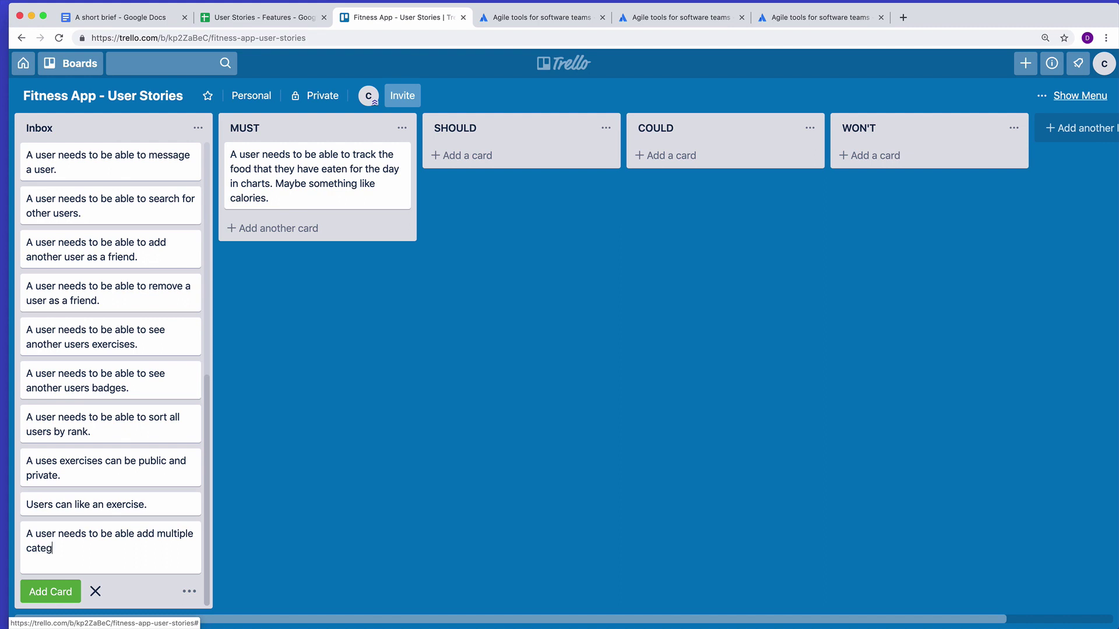
type("ories to an exercises")
left_click(71, 593)
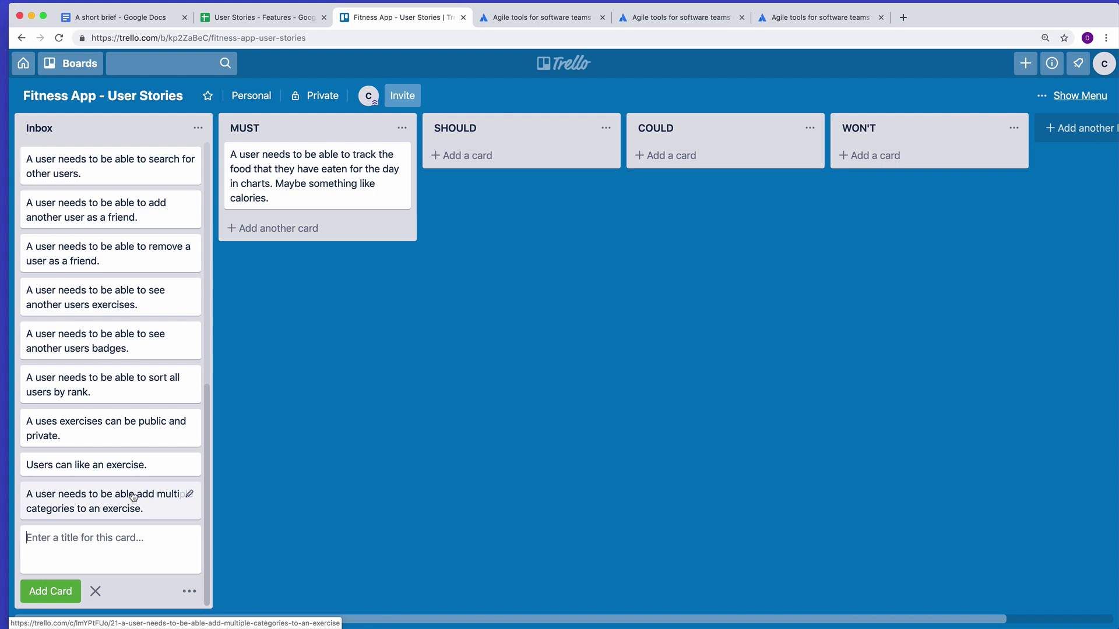
- Drag the 'search exercises' story from the top of Inbox into the COULD list
scroll(133, 498, "up", 6)
scroll(136, 370, "up", 3)
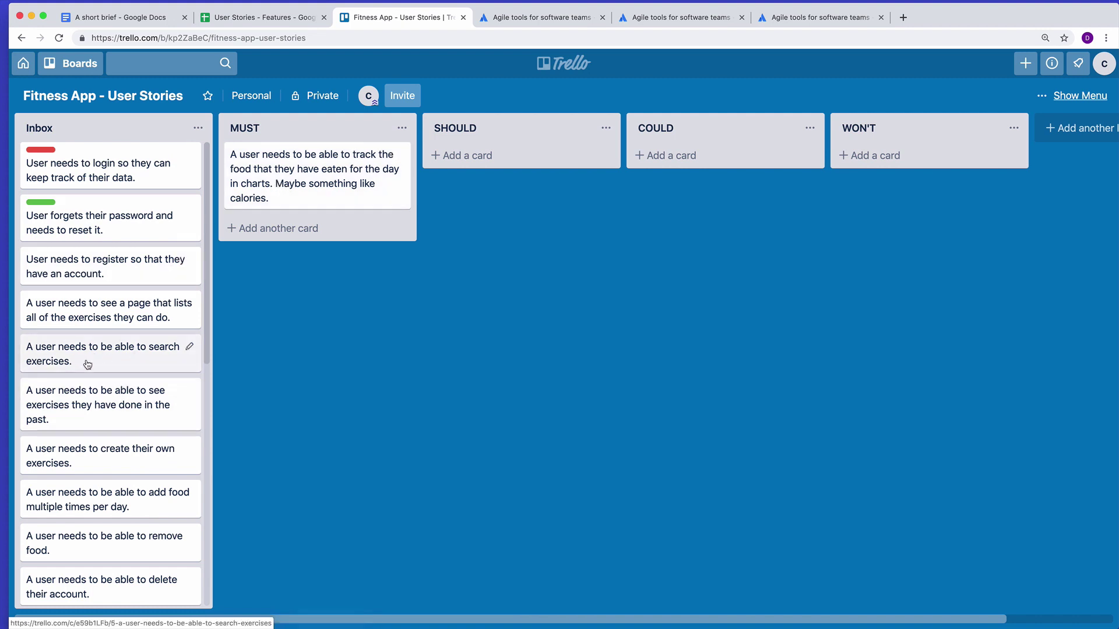
left_click_drag(88, 363, 670, 166)
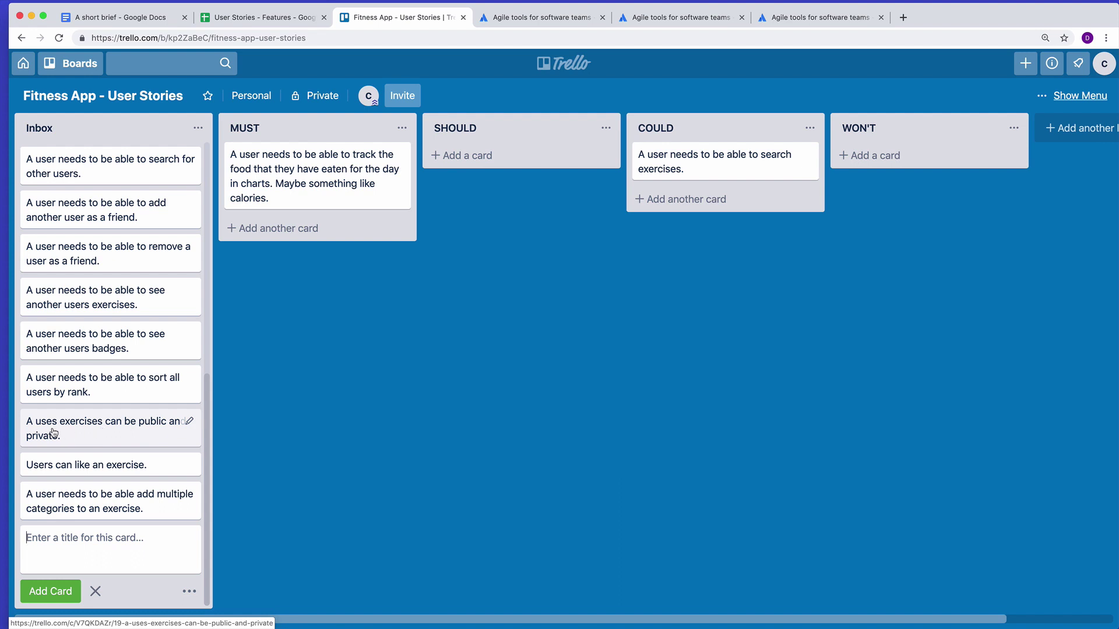
- Fix the story title to read 'A user's exercises can be public and private.'
left_click(189, 421)
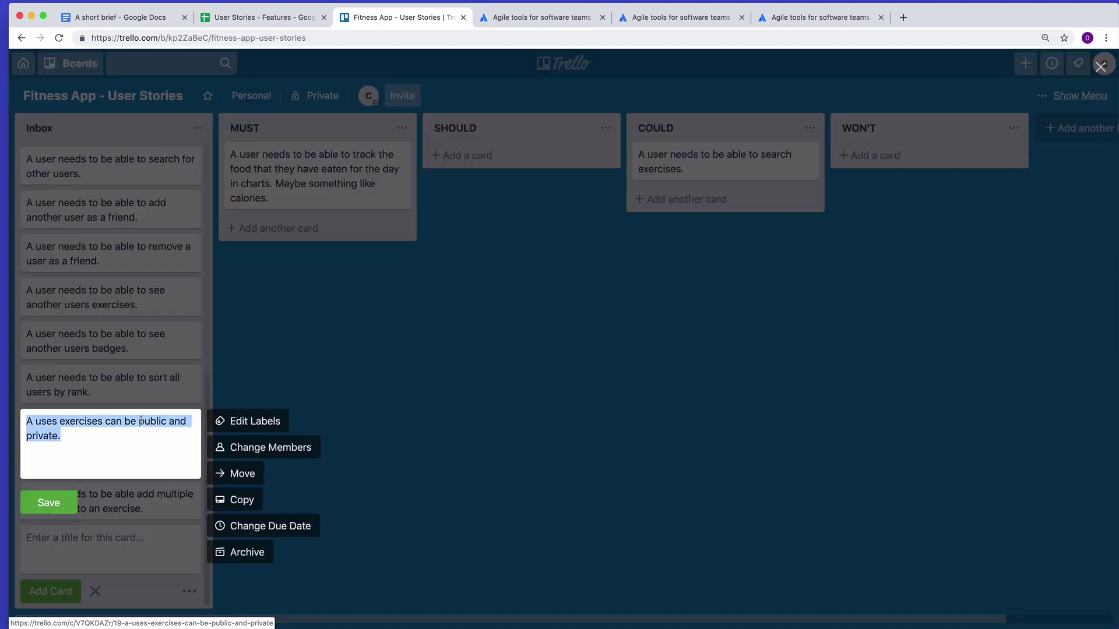
left_click(57, 423)
key("BackSpace")
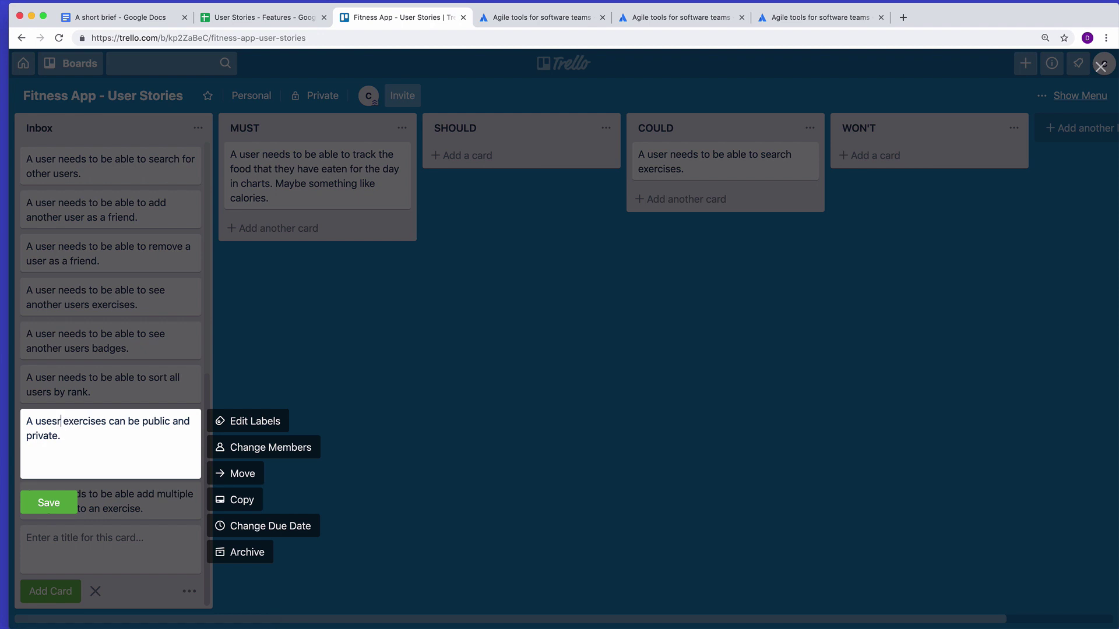
type("r")
key("BackSpace")
type("r")
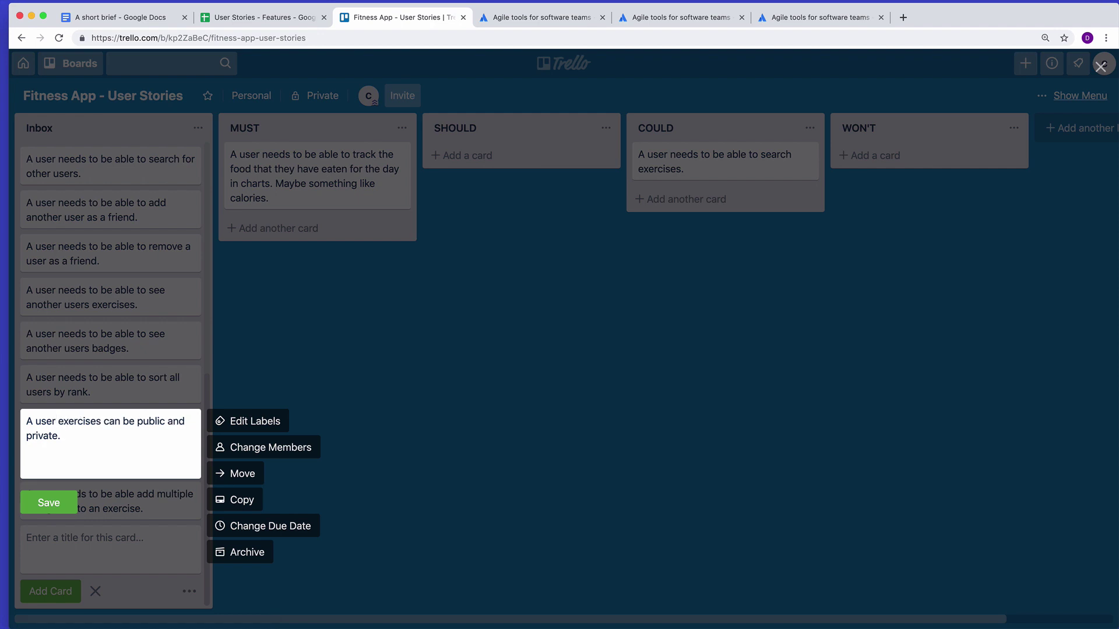
type("'s")
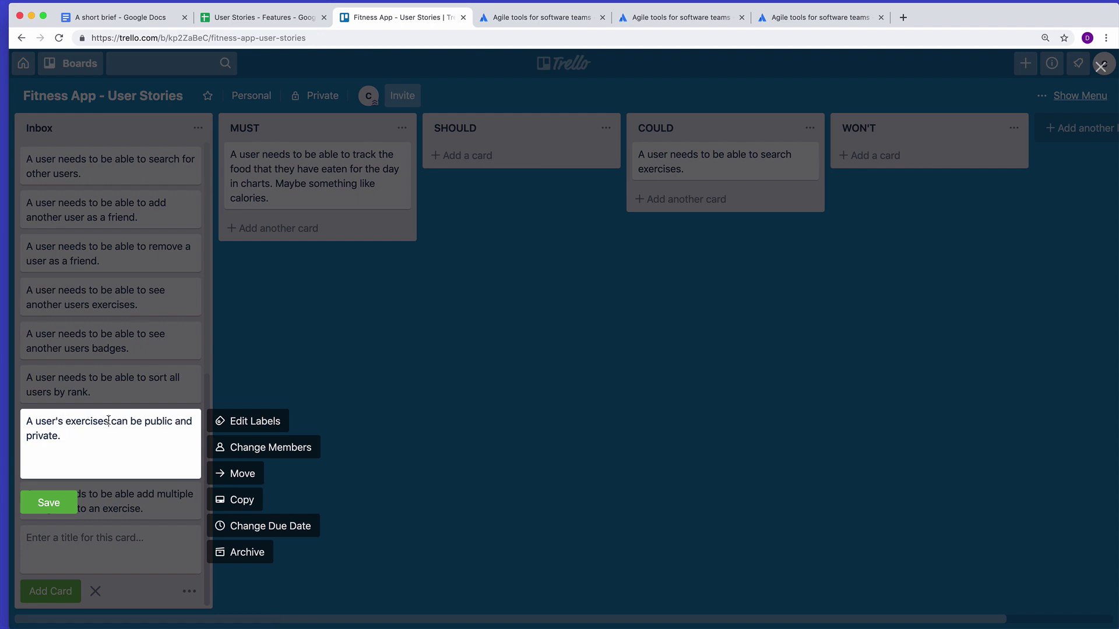
left_click(58, 501)
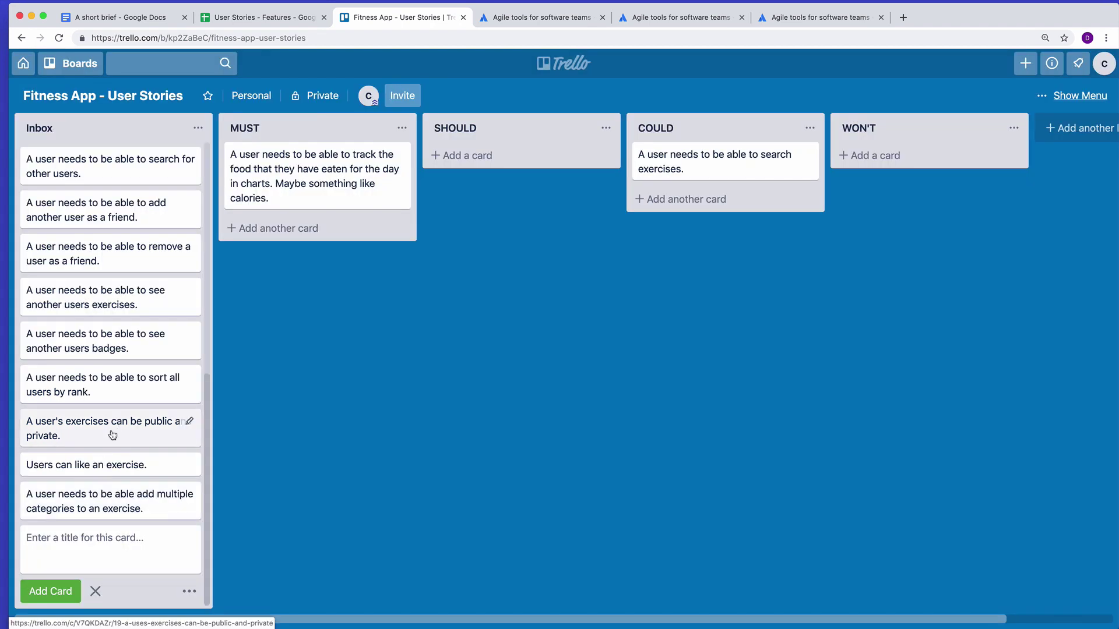
- Move the public/private story card into the WON'T list
left_click_drag(114, 436, 326, 247)
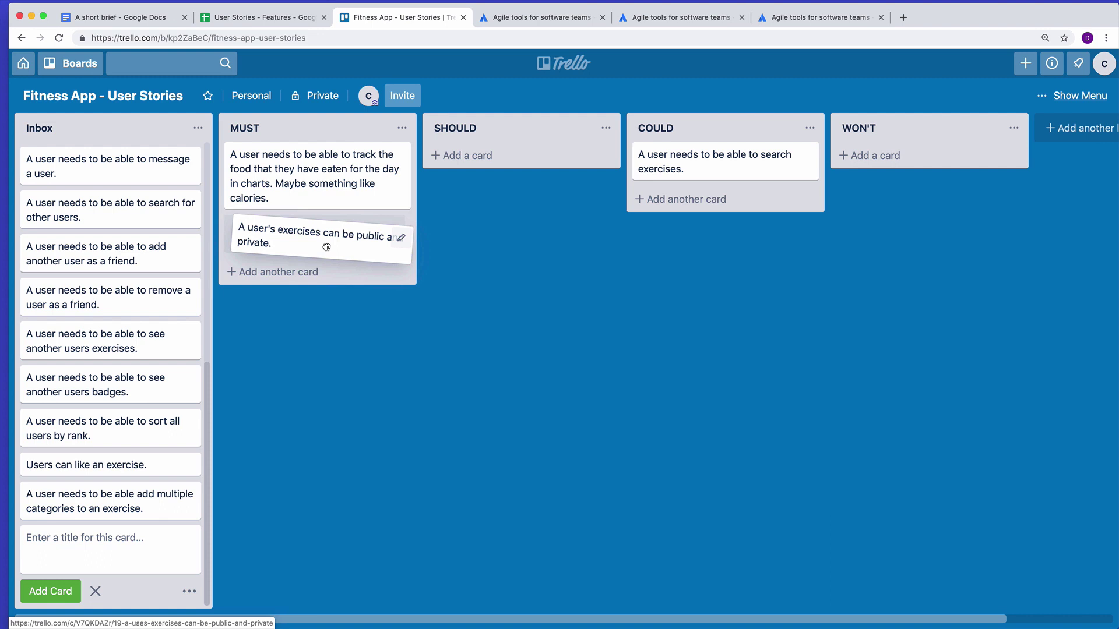
left_click_drag(327, 247, 936, 173)
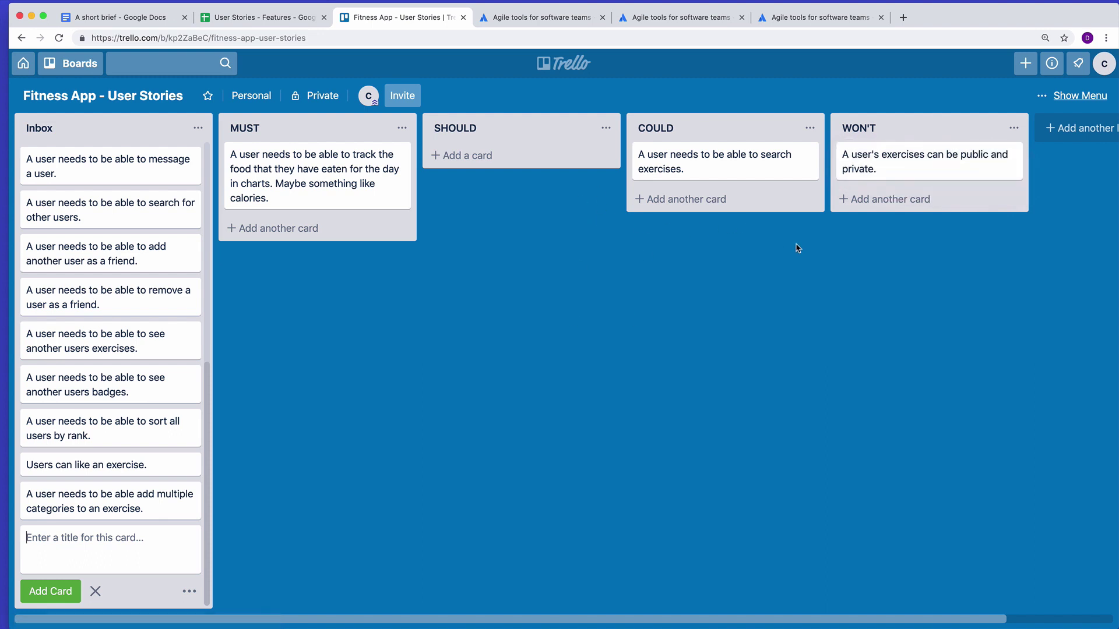
scroll(846, 175, "right", 1)
- Drag the 'Users can like an exercise.' card out of Inbox into SHOULD
scroll(840, 181, "left", 1)
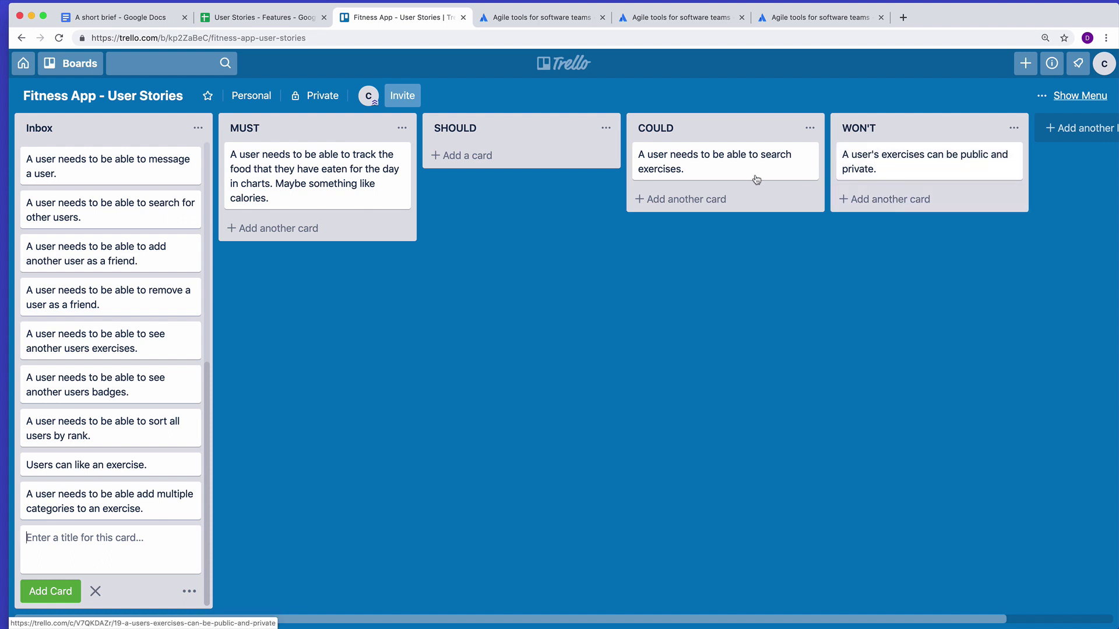
left_click_drag(103, 465, 325, 336)
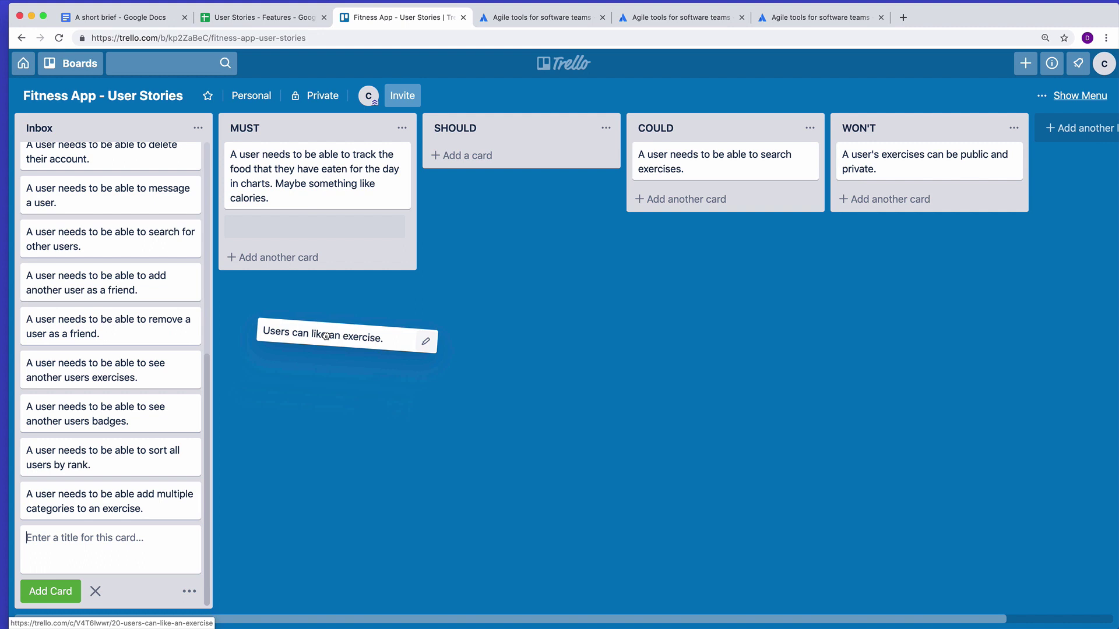
left_click_drag(325, 336, 514, 165)
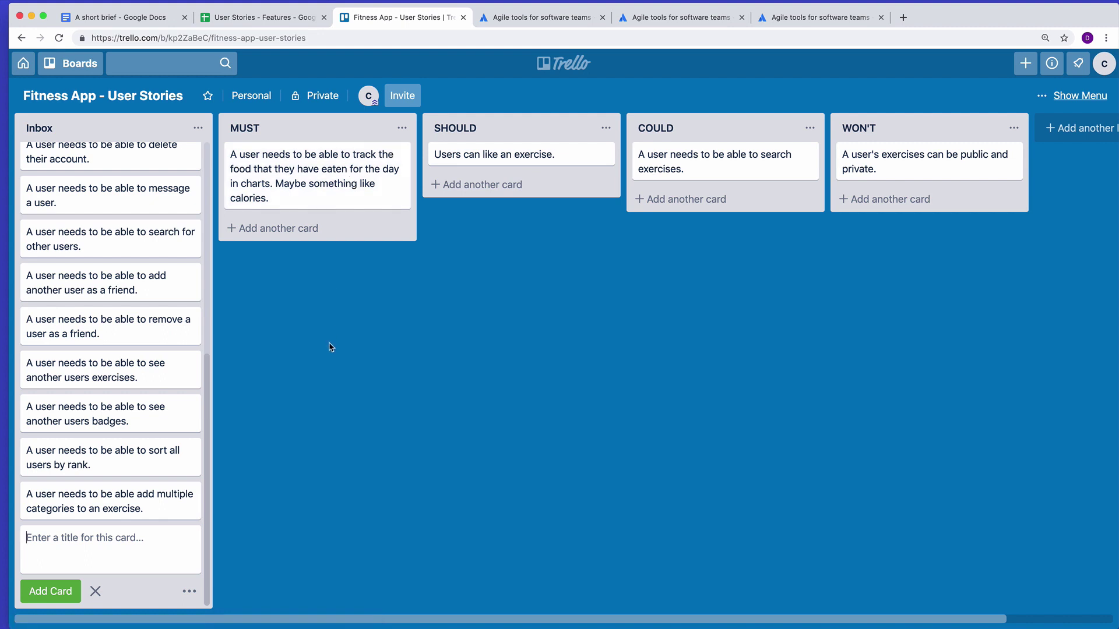
- Retitle the SHOULD card '2h - Users can like an exercise.'
left_click(514, 155)
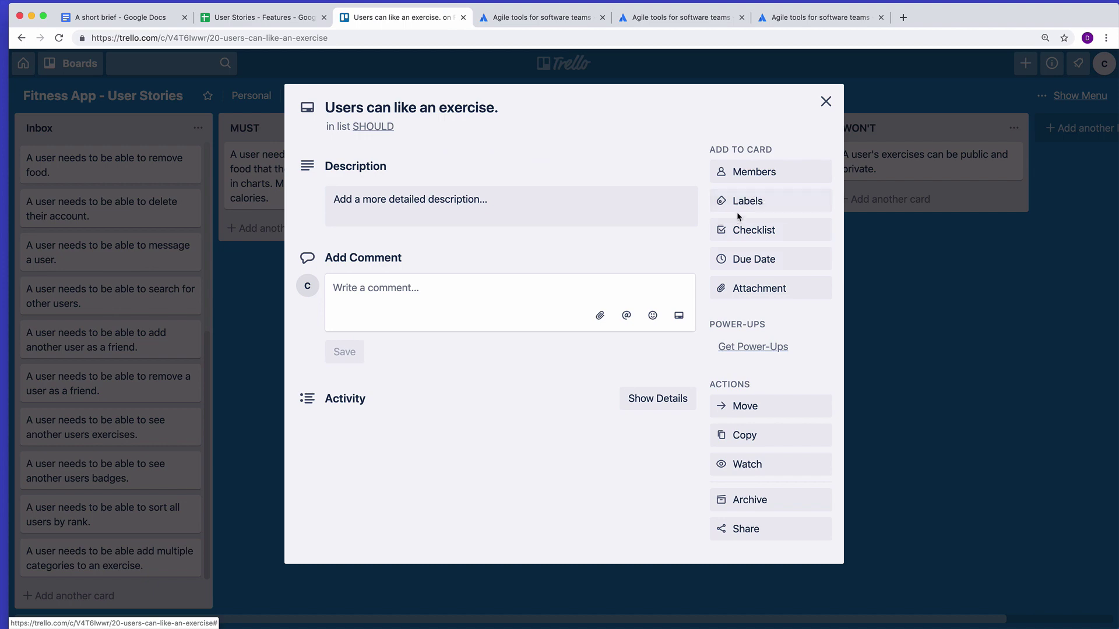
left_click(826, 102)
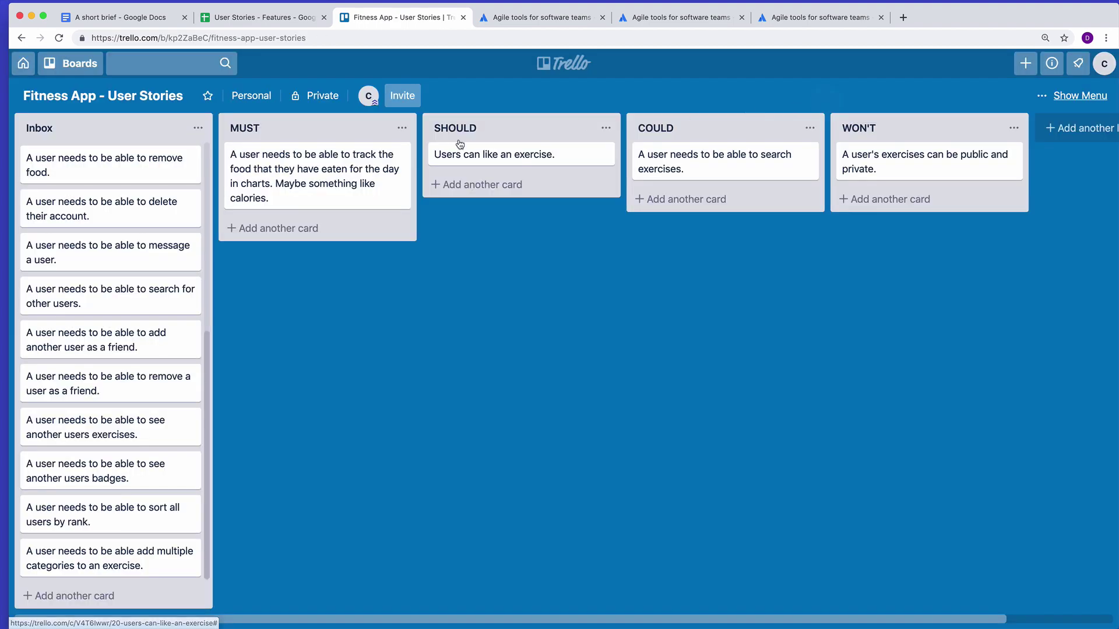
scroll(112, 203, "up", 8)
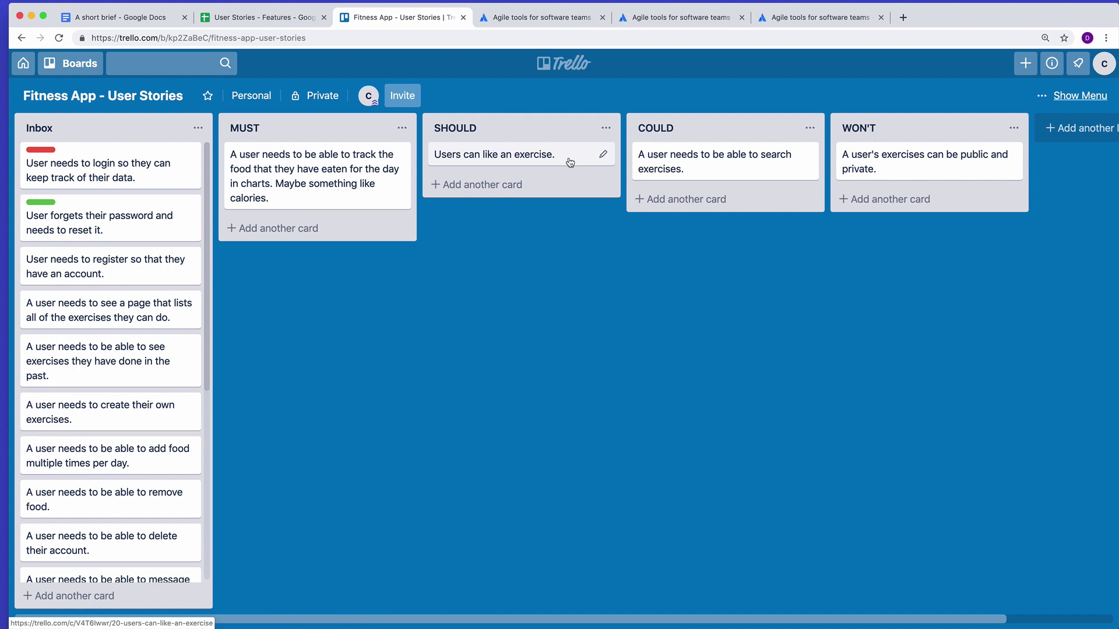
left_click(600, 156)
left_click(435, 156)
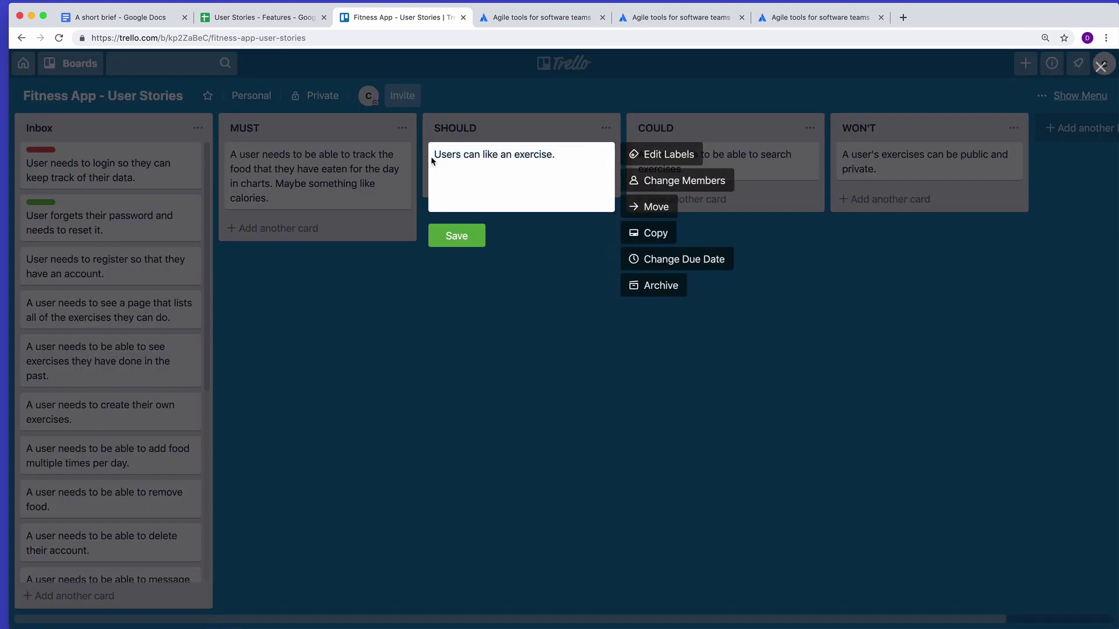
type("2h -")
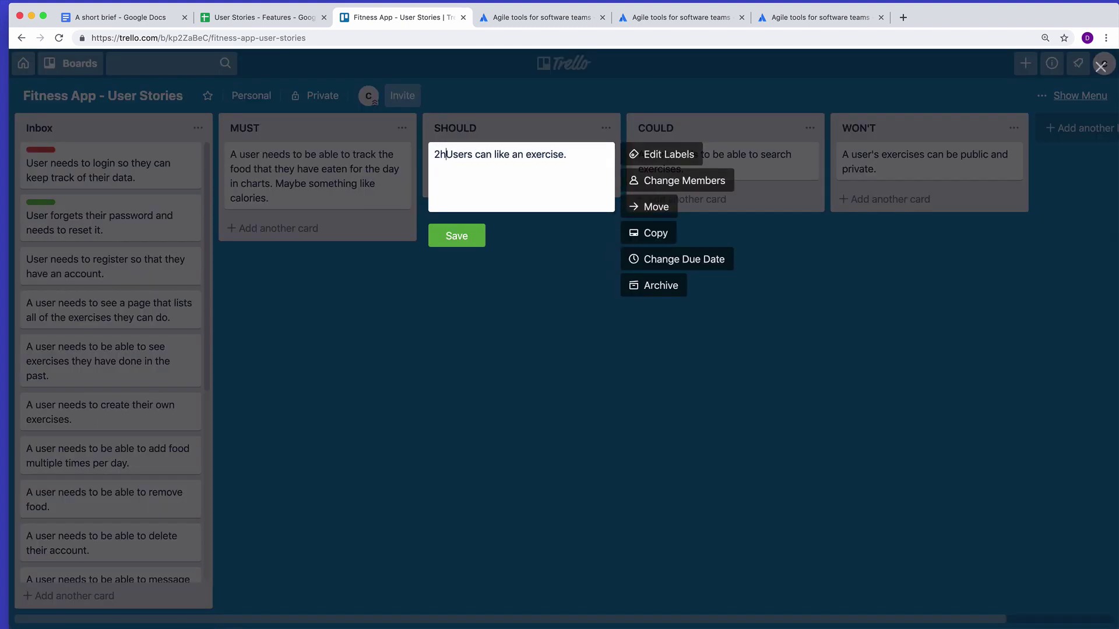
left_click(455, 236)
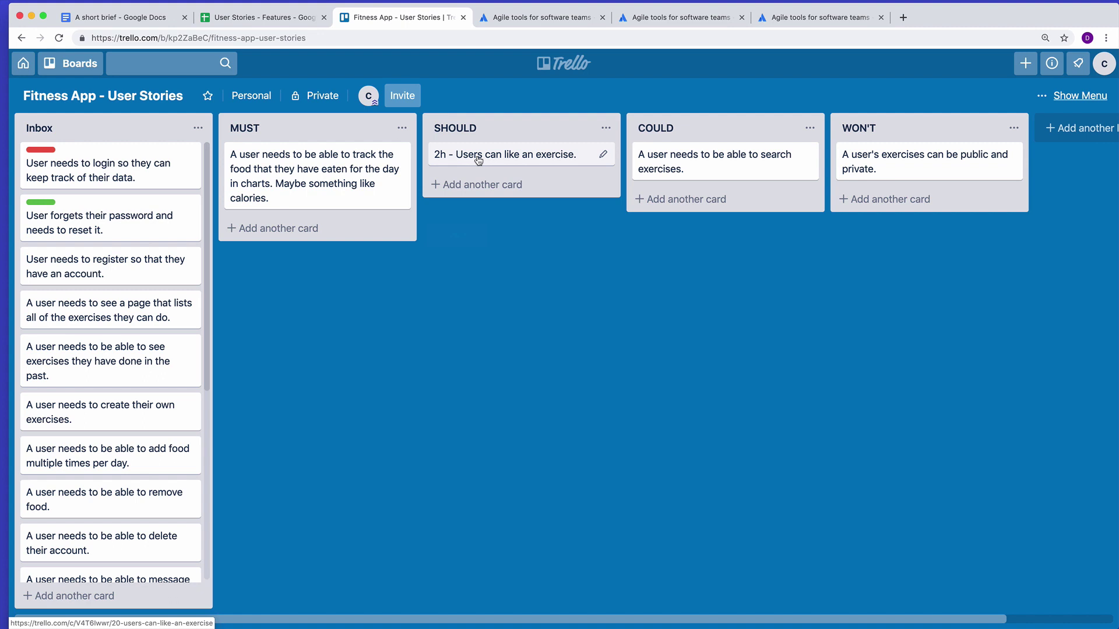
- Replace the leading '2h' with '$600', giving '$600 - Users can like an exercise.'
left_click(604, 155)
left_click(459, 156)
left_click_drag(447, 155, 411, 156)
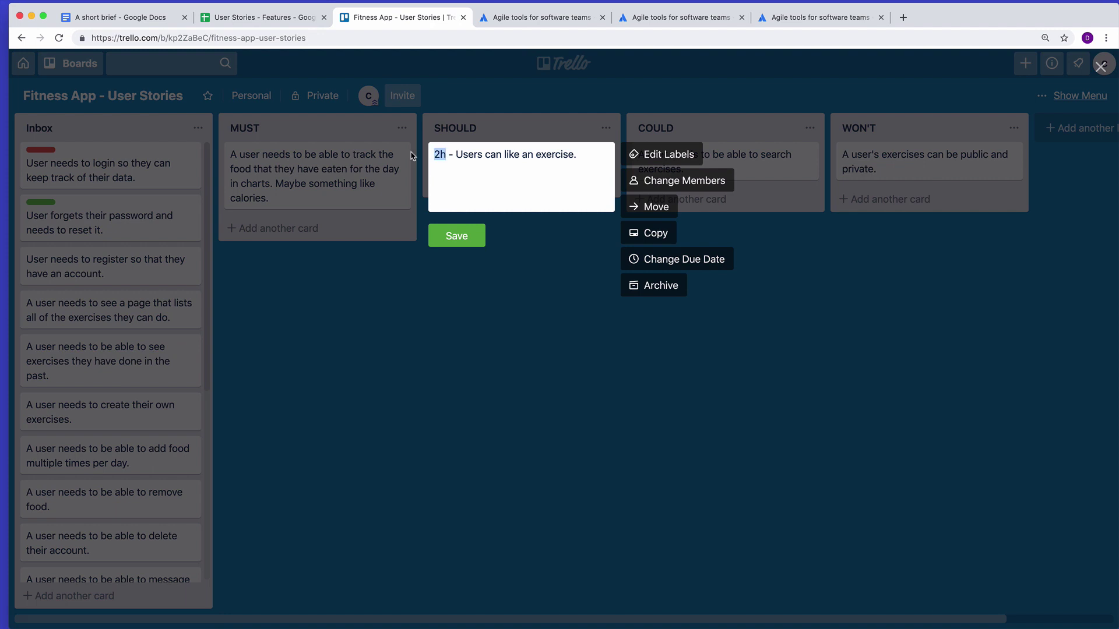
key("BackSpace")
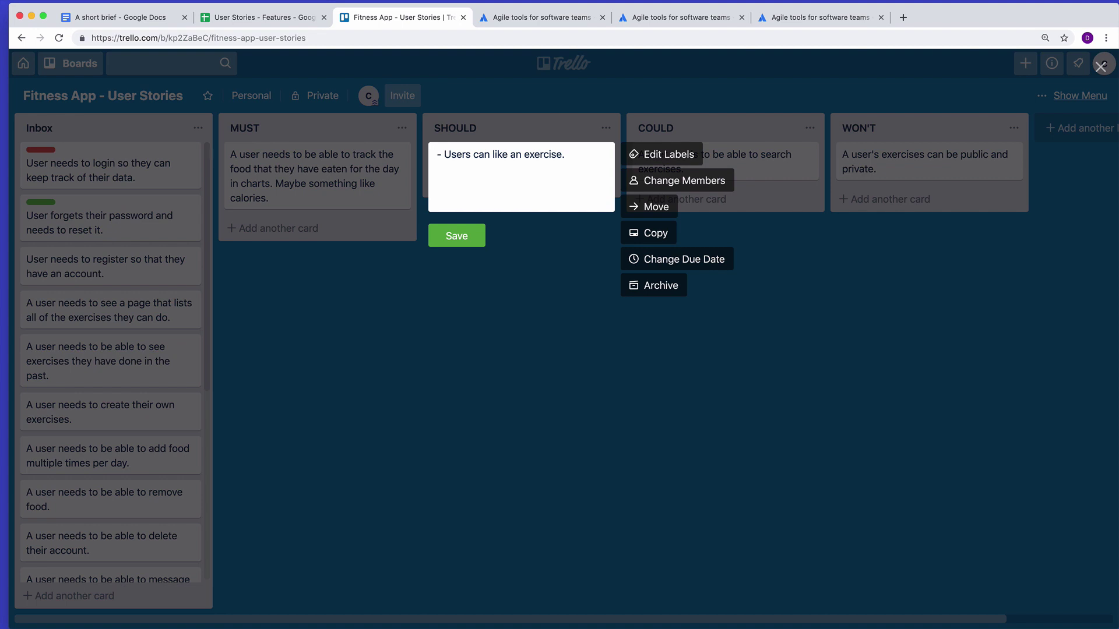
type("$600")
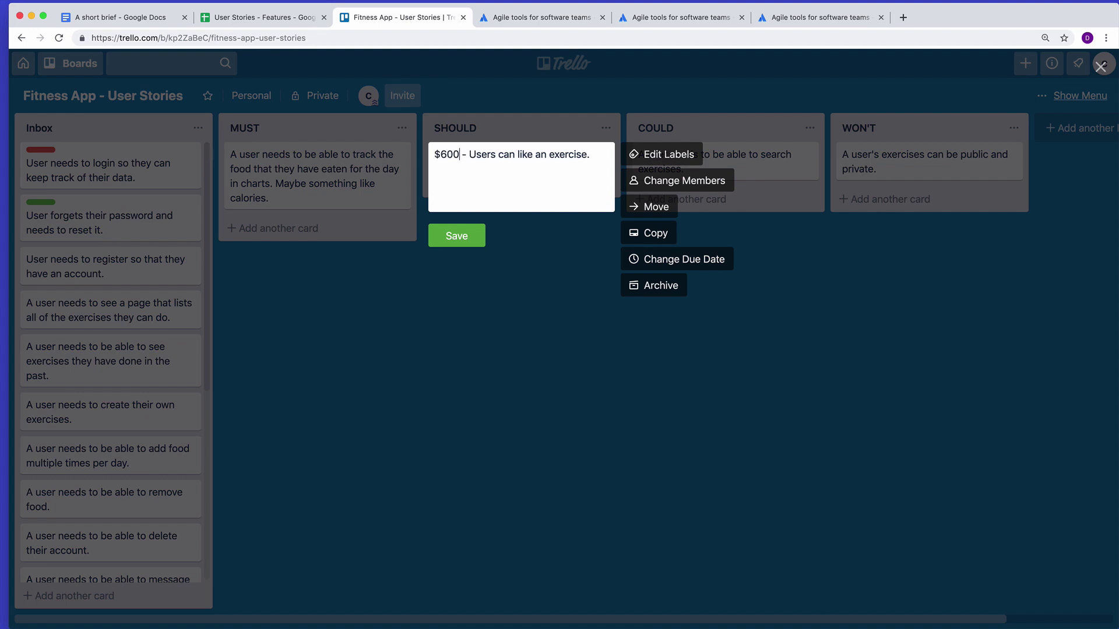
left_click(445, 246)
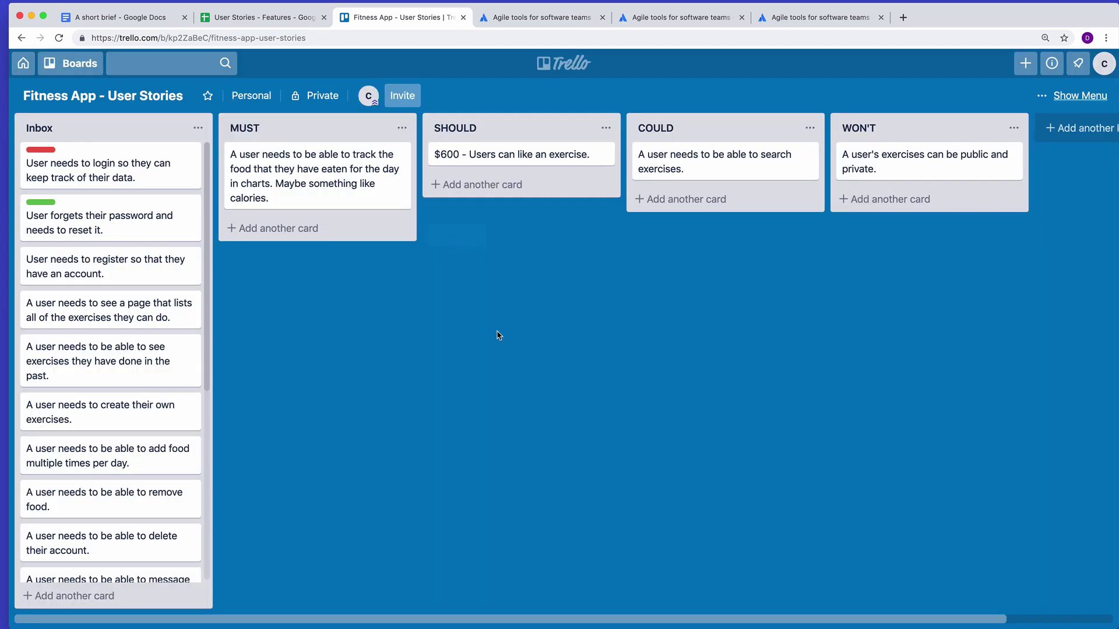